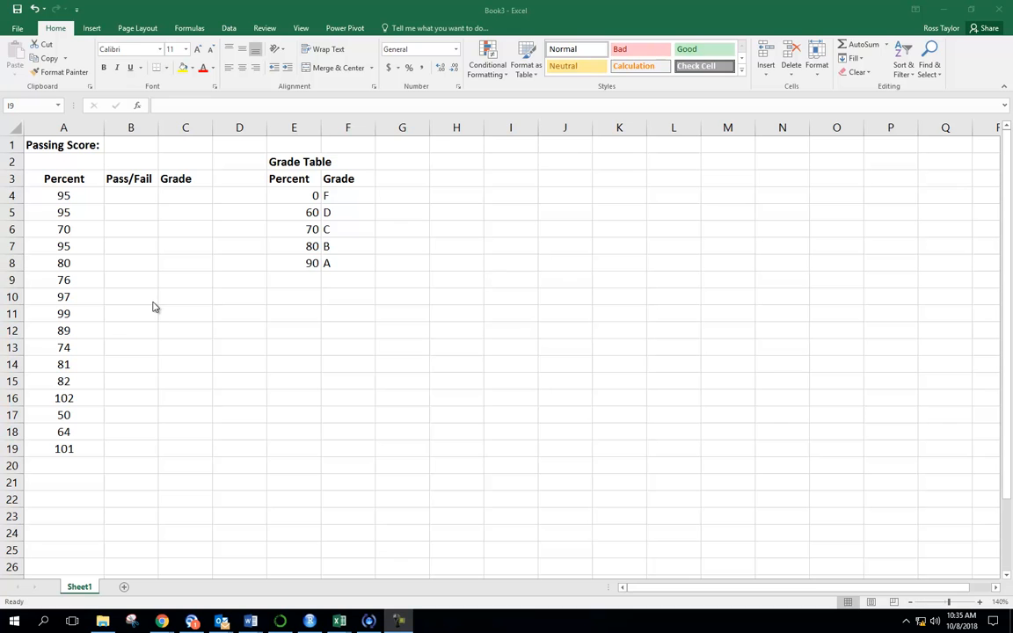
Enter 70 as the passing score in cell B1
{"action": "left_click", "coordinate": [141, 196]}
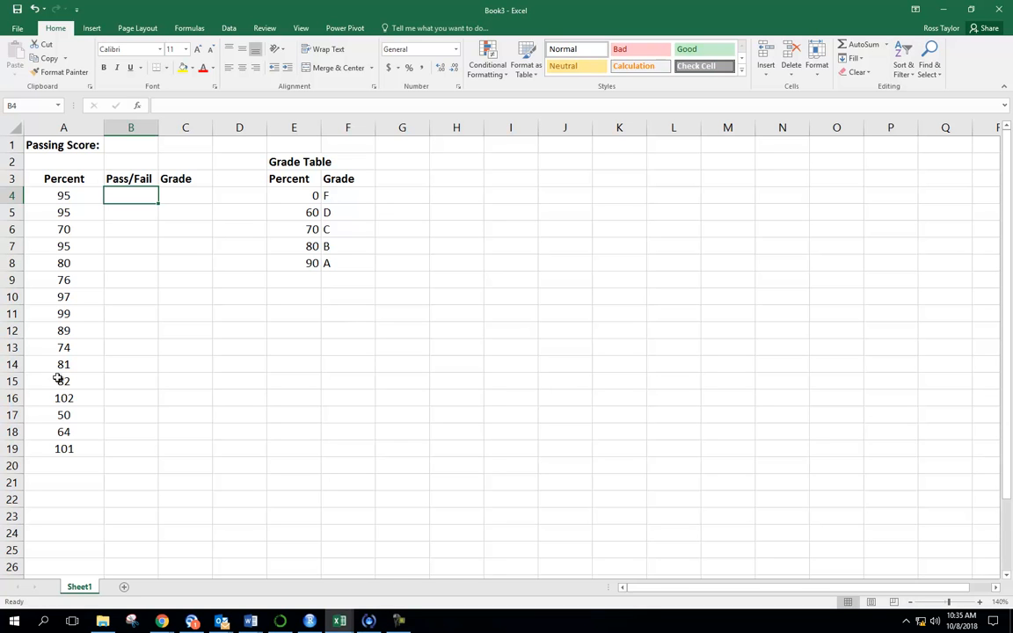
{"action": "left_click", "coordinate": [132, 143]}
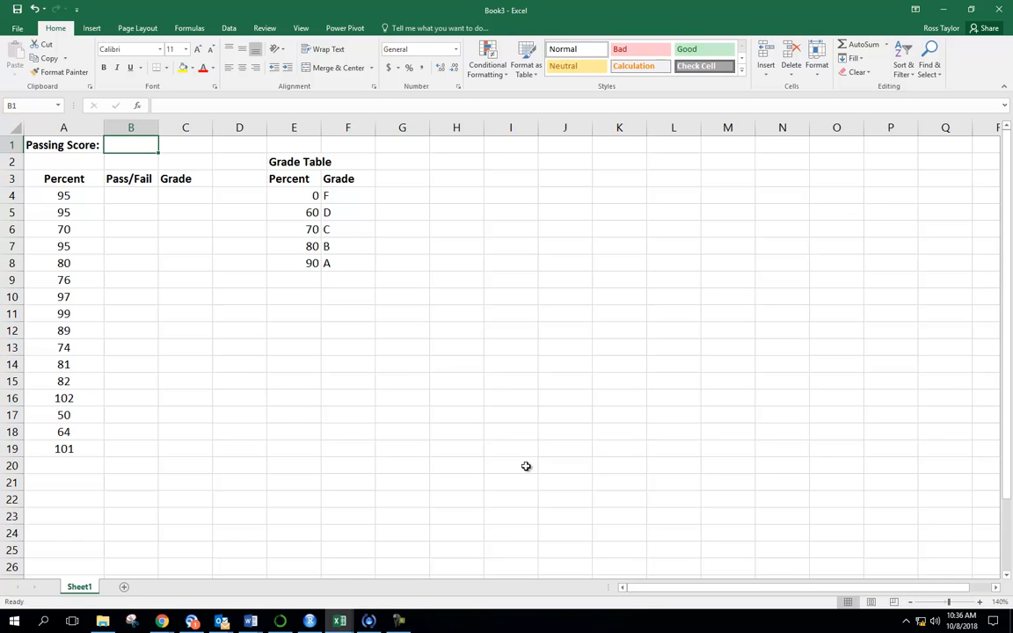
{"action": "type", "text": "70"}
{"action": "key", "text": "Return"}
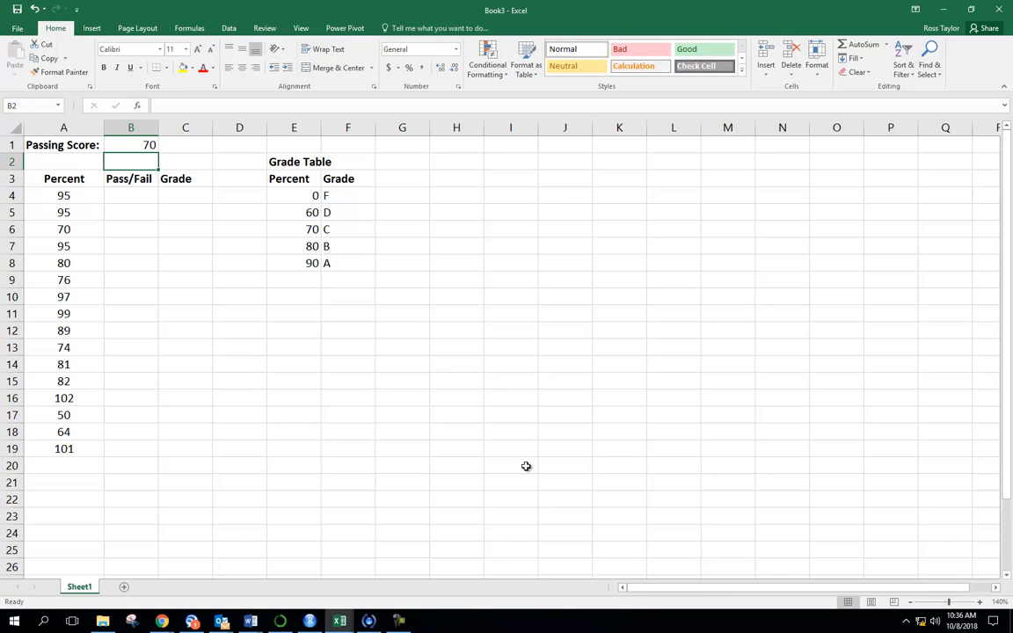
Name the passing score cell B1 tblPassingScore
{"action": "key", "text": "Up"}
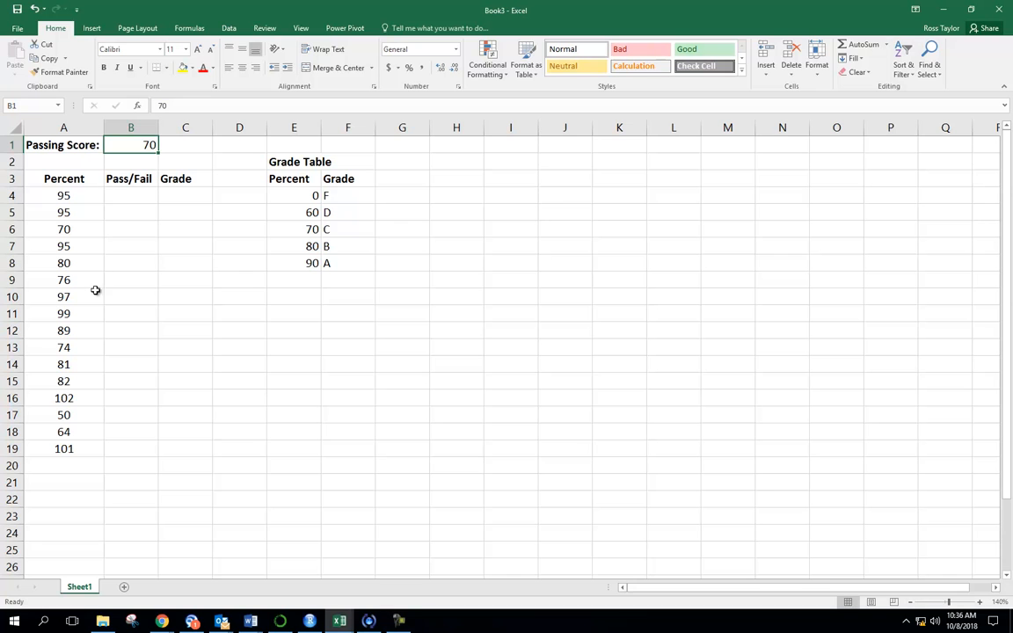
{"action": "left_click", "coordinate": [145, 199]}
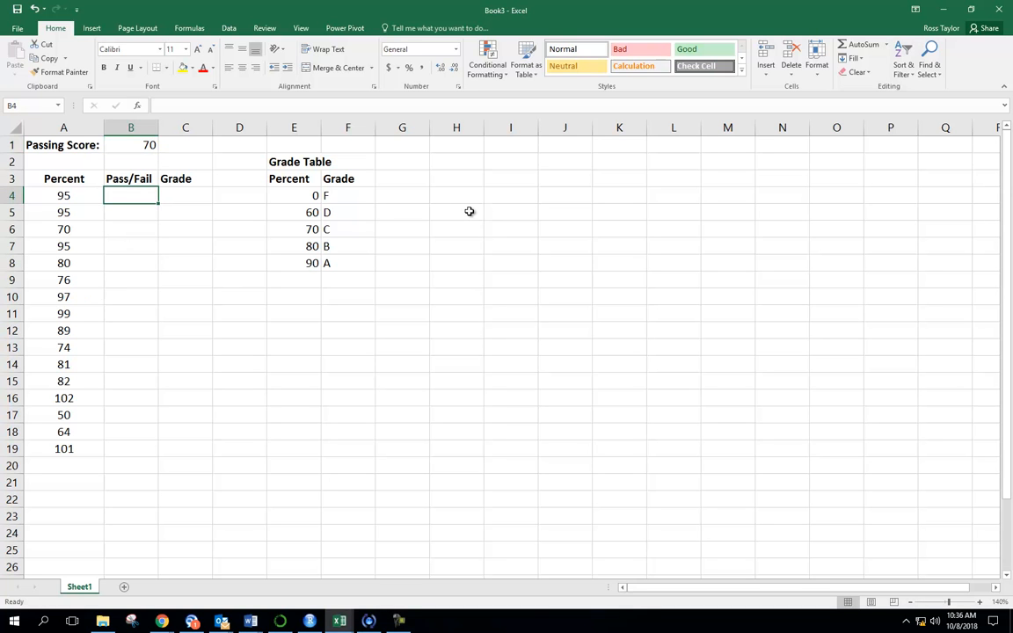
{"action": "key", "text": "Up"}
{"action": "key", "text": "Up"}
{"action": "key", "text": "Up"}
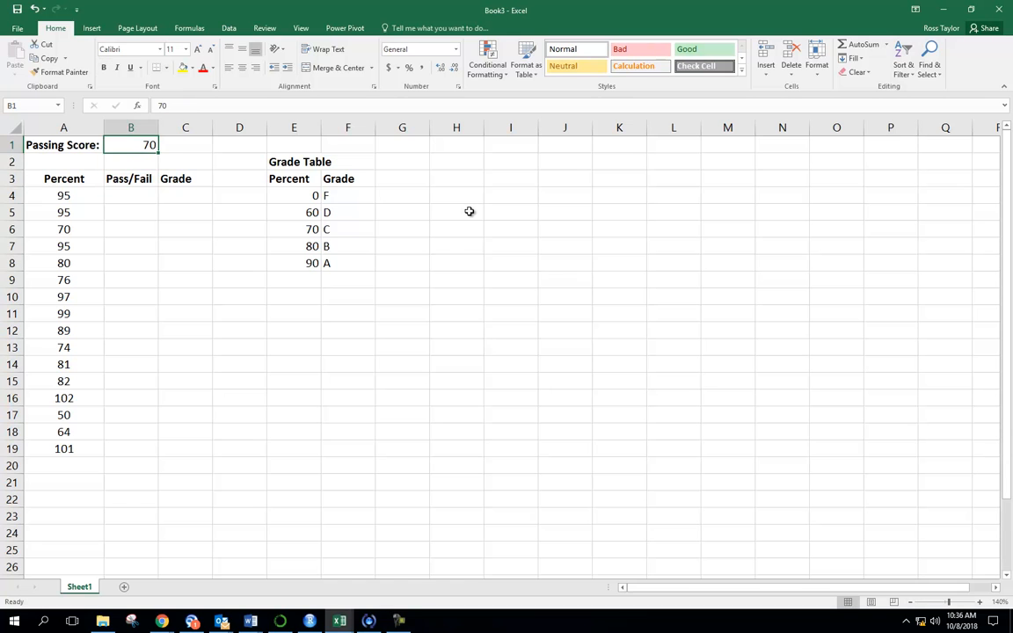
{"action": "left_click", "coordinate": [34, 106]}
{"action": "type", "text": "tbl"}
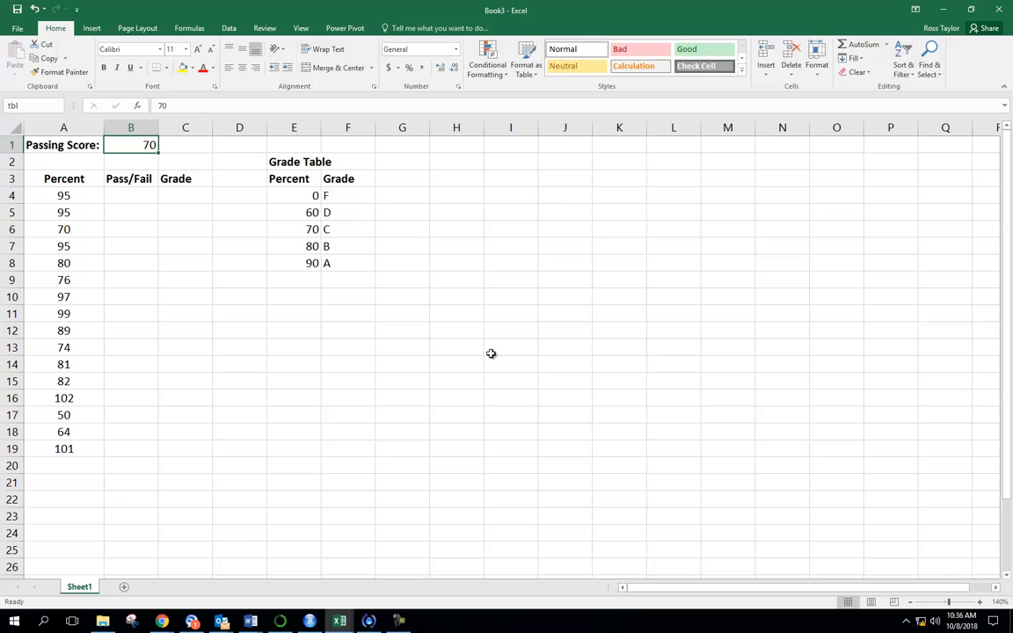
{"action": "type", "text": "Pass"}
{"action": "type", "text": "ingScore"}
{"action": "key", "text": "Return"}
Enter the formula =IF(A4>=tblPassingScore,"Pass","Fail") in cell B4 of the Pass/Fail column
{"action": "left_click", "coordinate": [146, 196]}
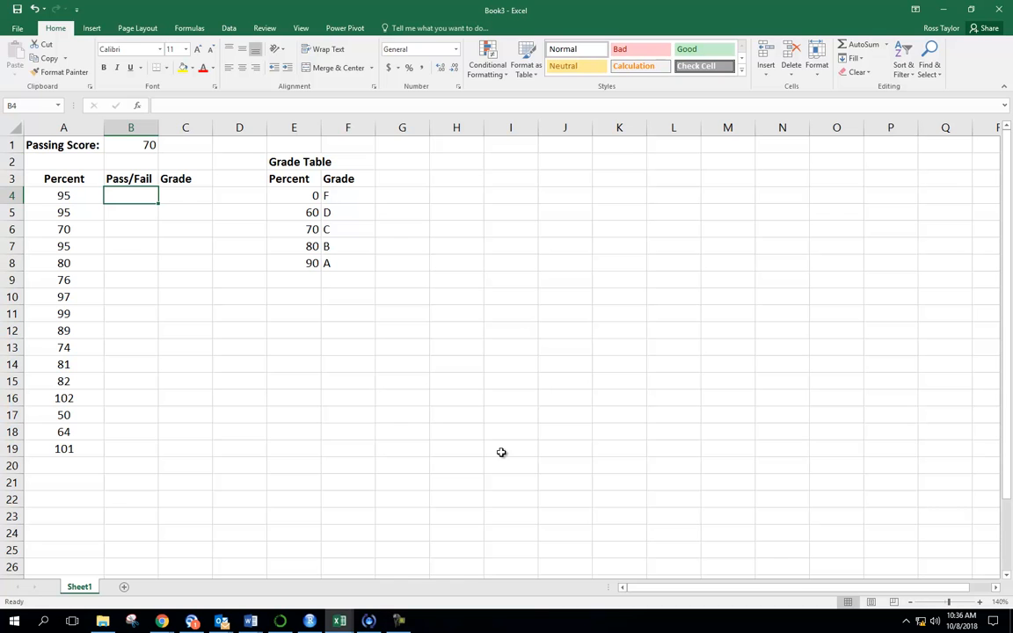
{"action": "type", "text": "="}
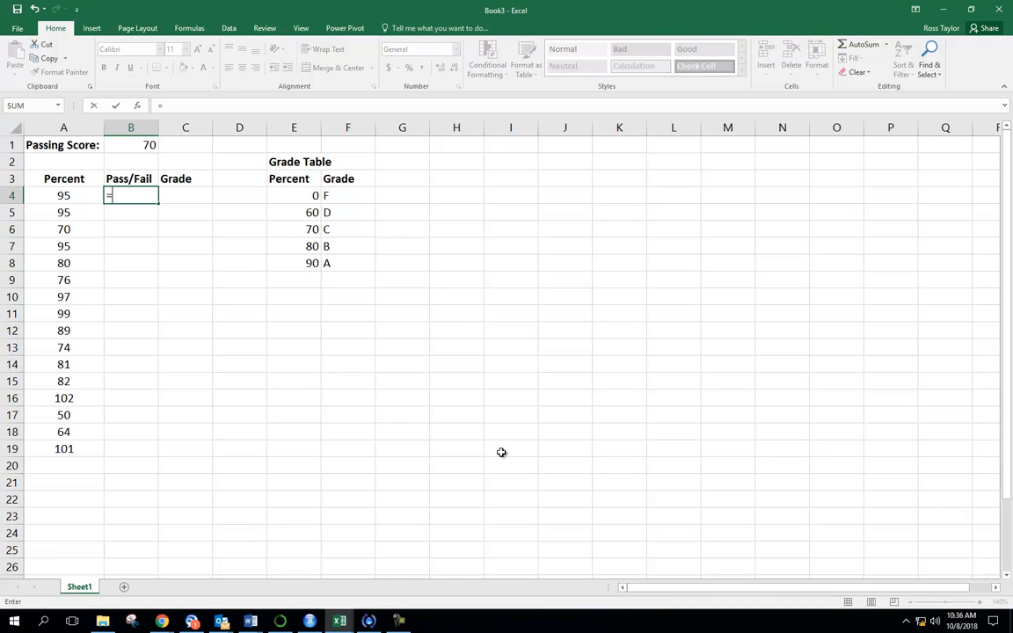
{"action": "type", "text": "if("}
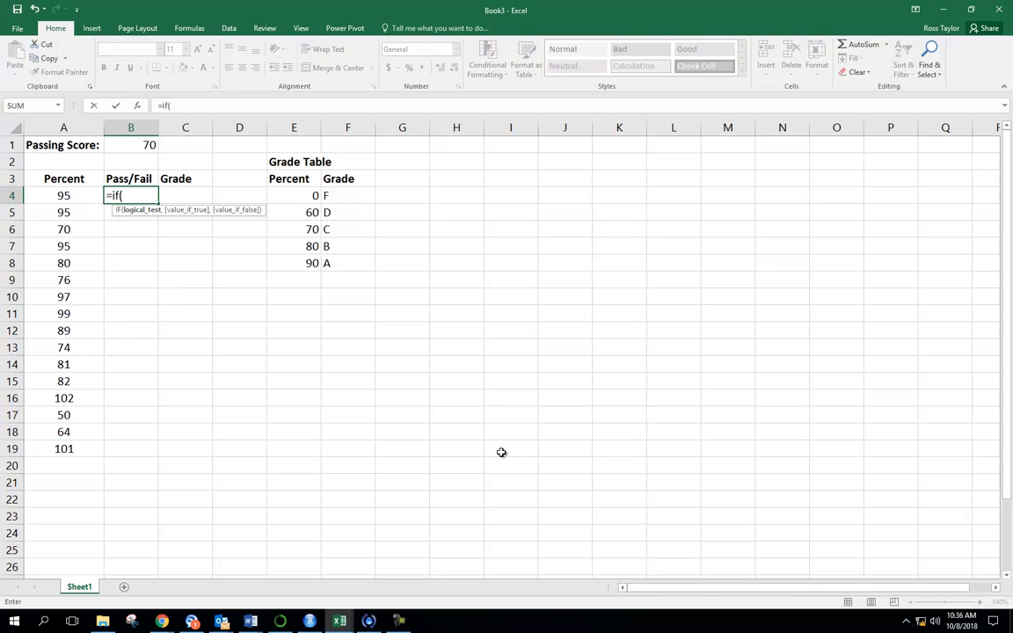
{"action": "key", "text": "Left"}
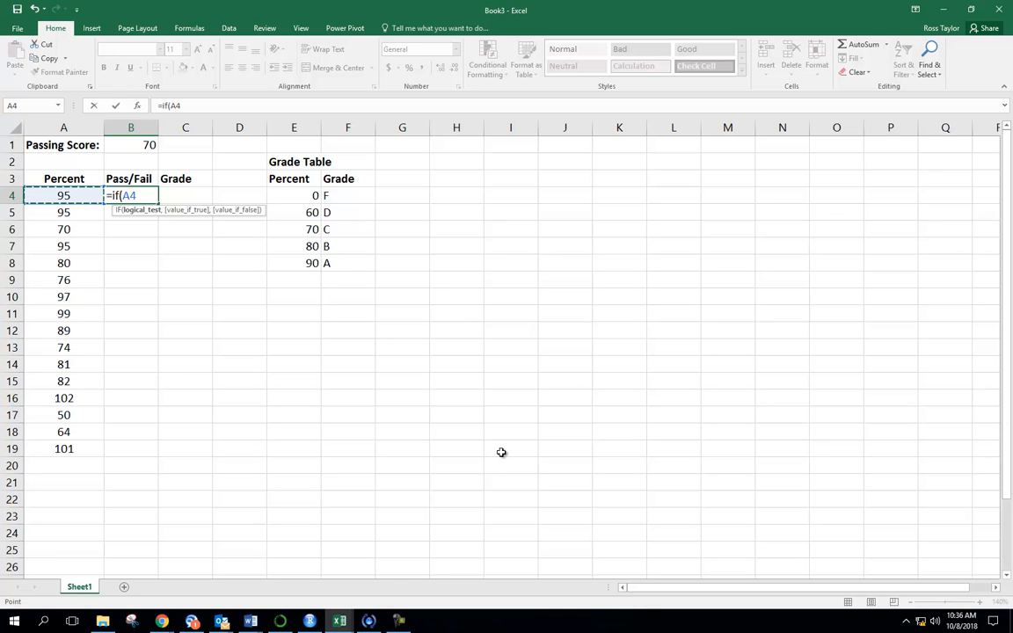
{"action": "type", "text": ">="}
{"action": "left_click", "coordinate": [126, 144]}
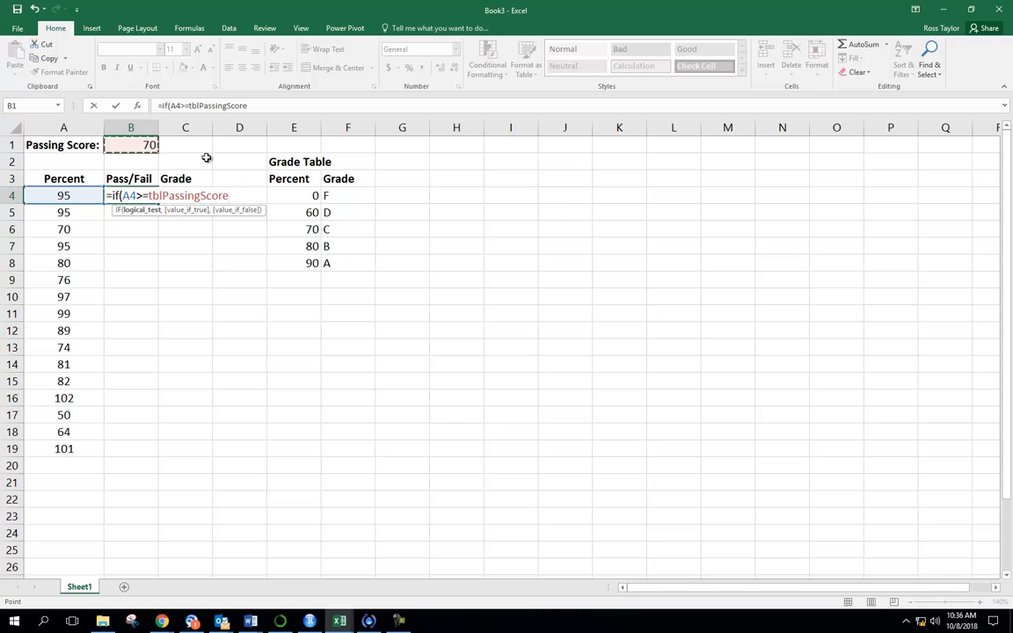
{"action": "type", "text": ","}
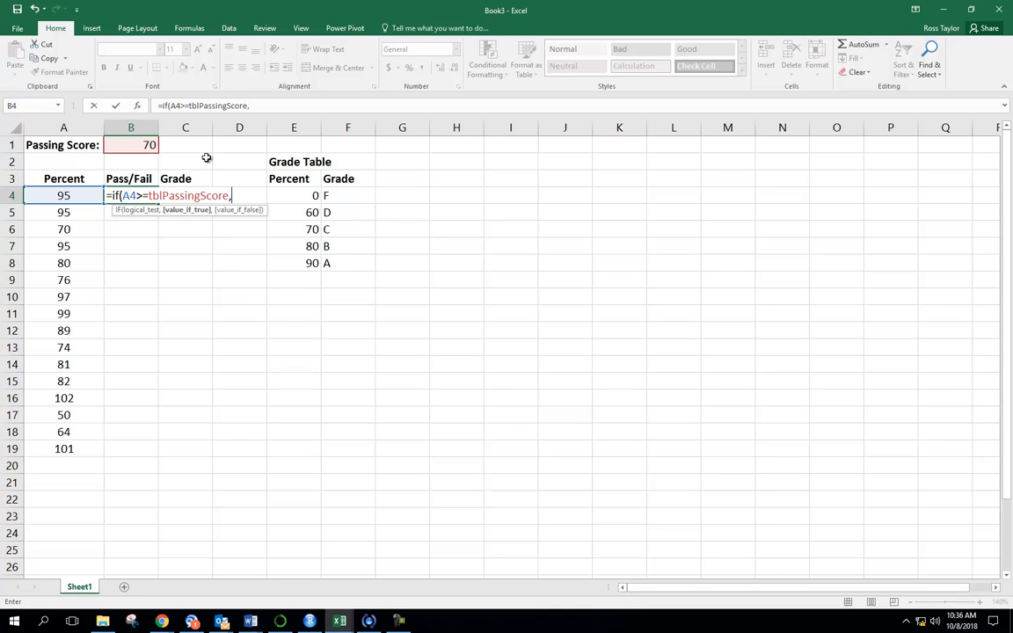
{"action": "type", "text": "\"Pass\","}
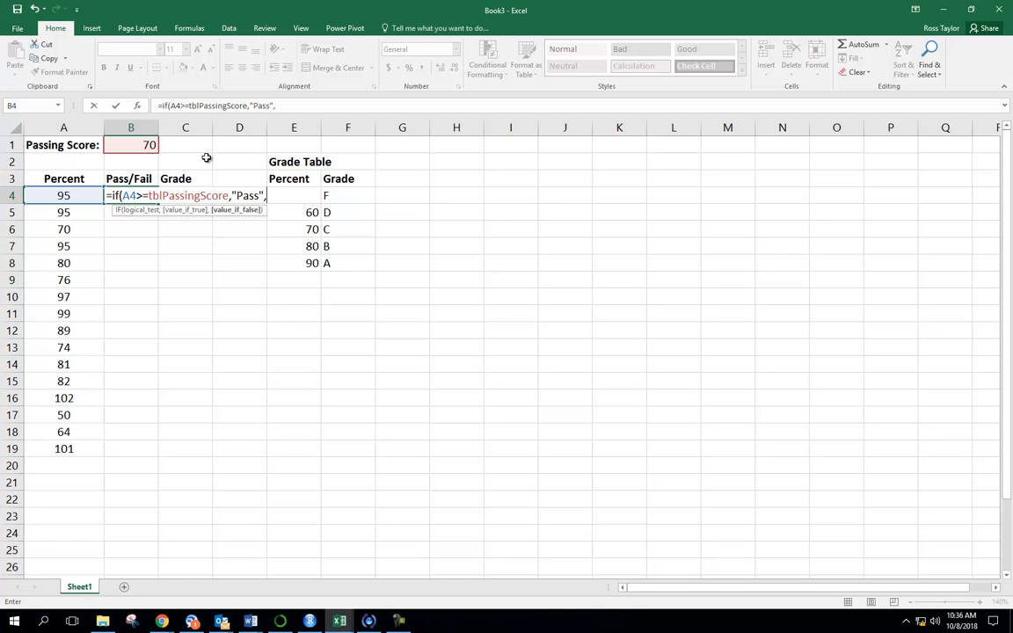
{"action": "type", "text": "\"Fail\")"}
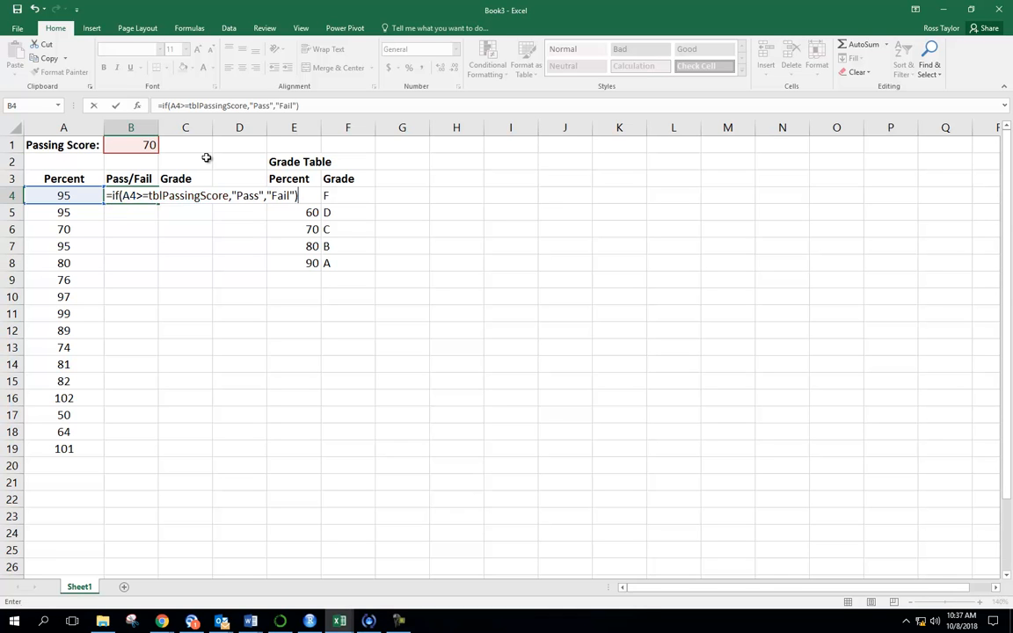
{"action": "key", "text": "Return"}
Fill the B4 formula down the Pass/Fail column through row 19
{"action": "key", "text": "Up"}
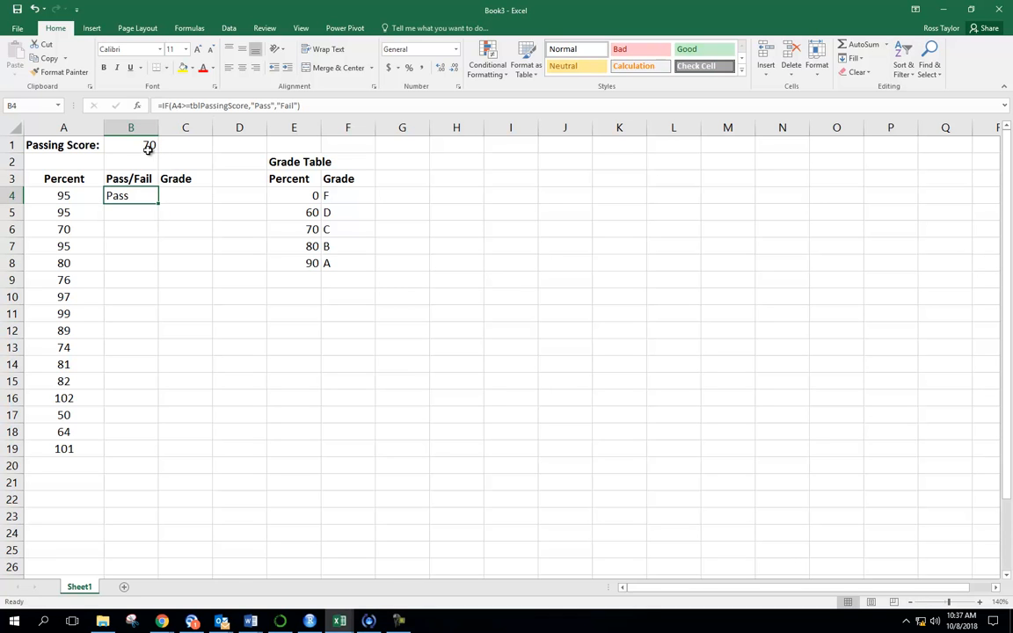
{"action": "double_click", "coordinate": [159, 204]}
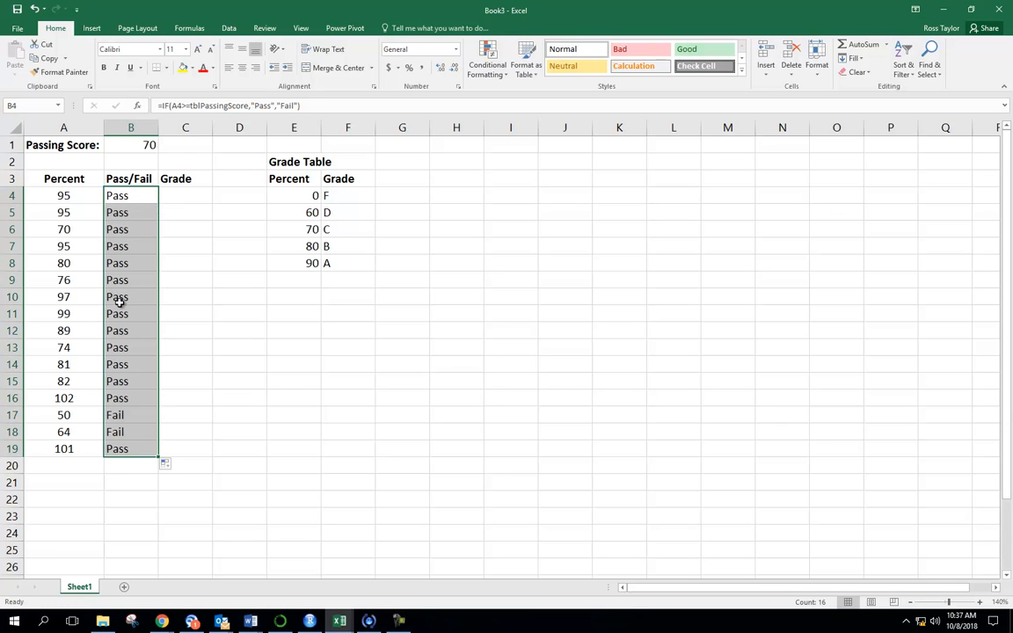
{"action": "left_click", "coordinate": [117, 193]}
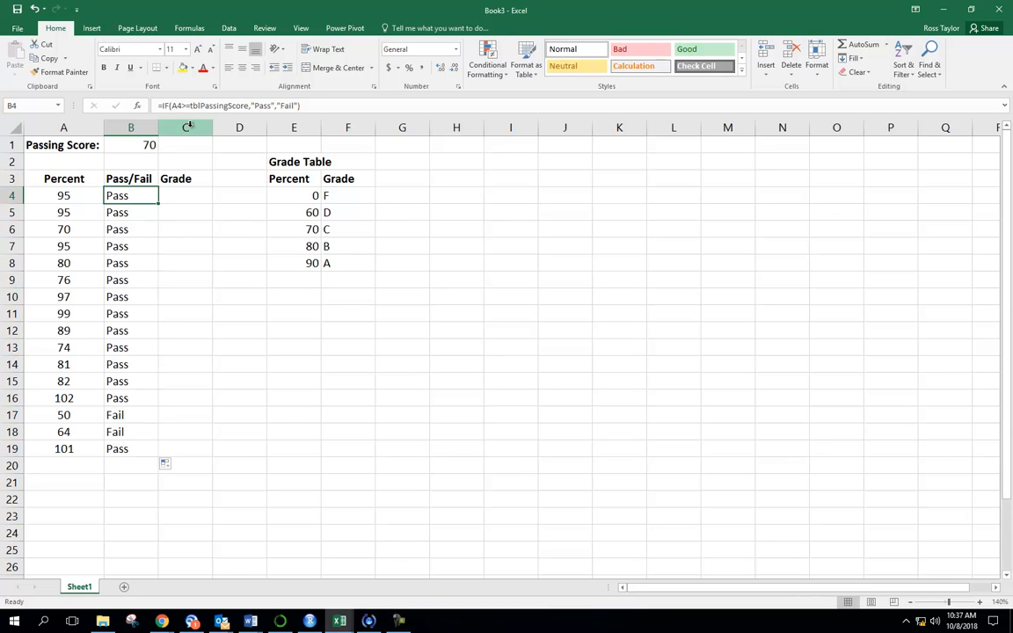
Test the Pass/Fail formulas by changing the passing score in B1 to 60 and to 50
{"action": "left_click", "coordinate": [129, 147]}
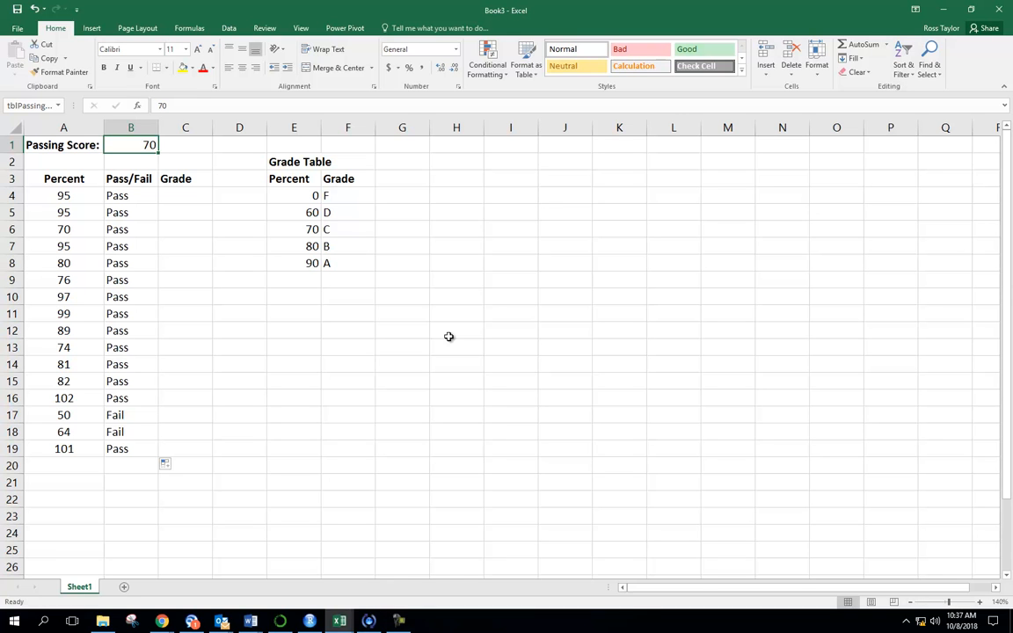
{"action": "type", "text": "60"}
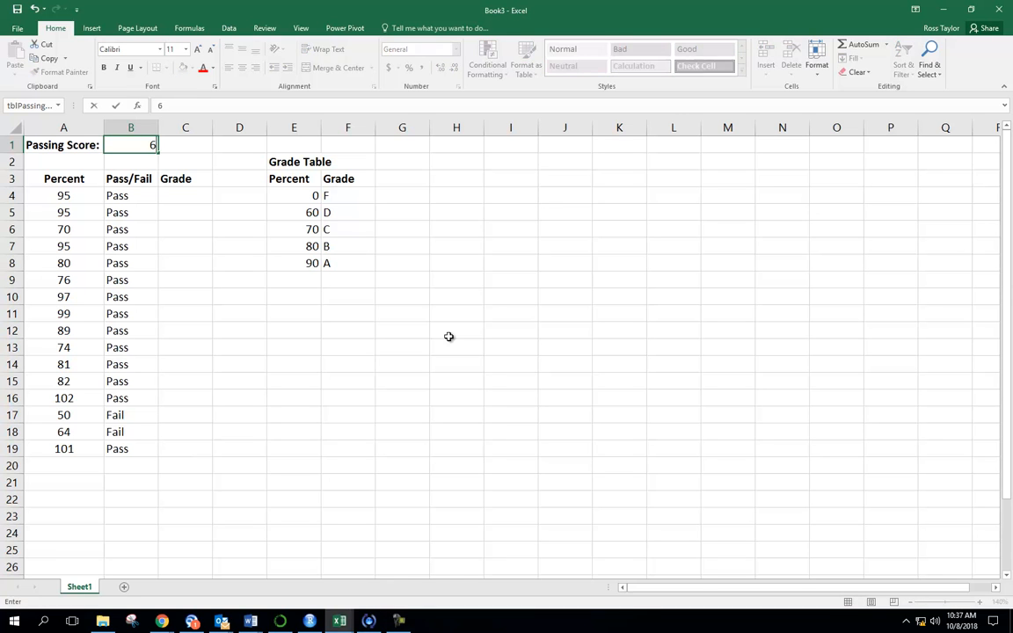
{"action": "key", "text": "Return"}
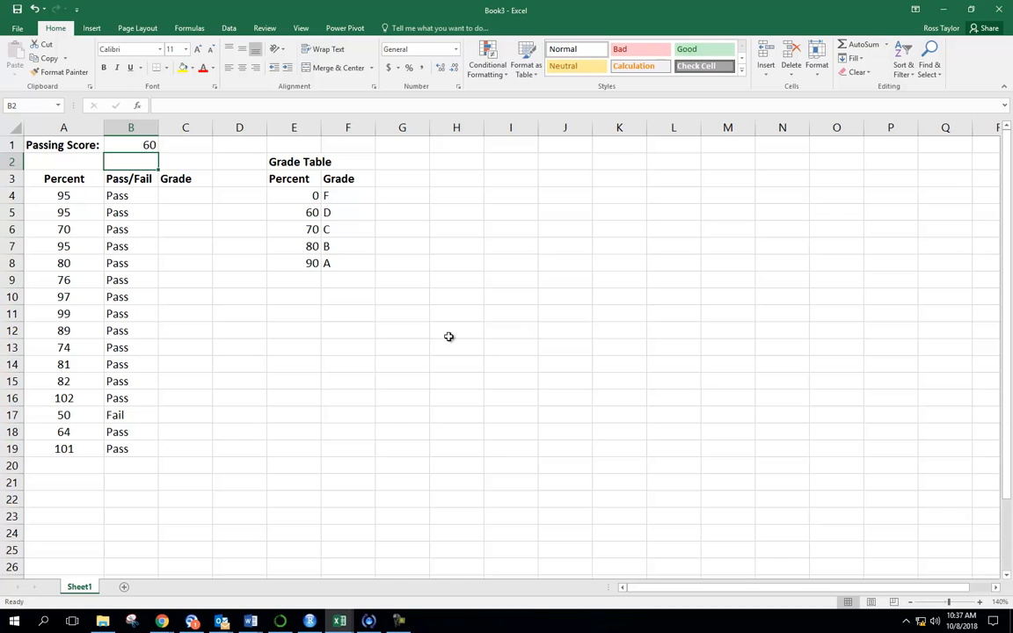
{"action": "key", "text": "Up"}
{"action": "type", "text": "50"}
{"action": "key", "text": "Return"}
{"action": "key", "text": "Up"}
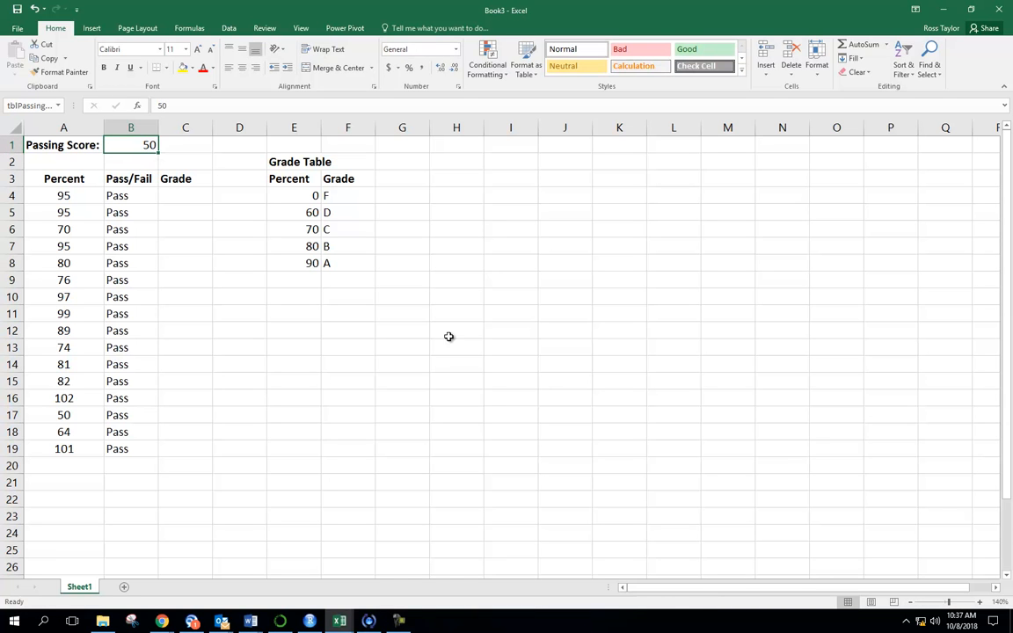
Set the passing score in cell B1 to 80
{"action": "type", "text": "80"}
{"action": "key", "text": "Return"}
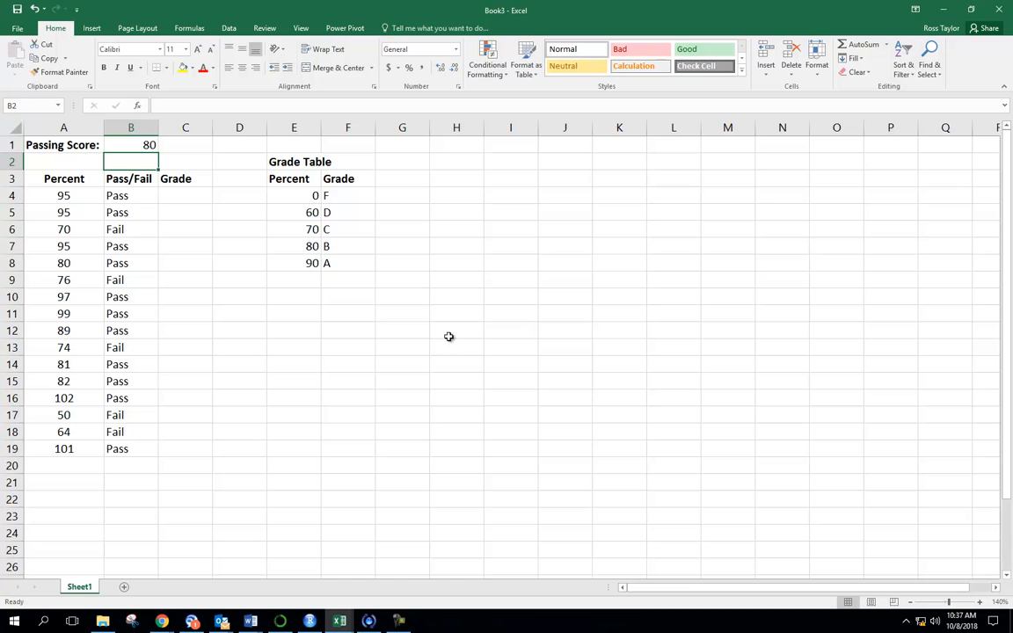
{"action": "key", "text": "Up"}
Enter the formula =IF(A4>=tblPassingScore,"Pass","Fail") in cell D4
{"action": "key", "text": "Down"}
{"action": "key", "text": "Down"}
{"action": "key", "text": "Down"}
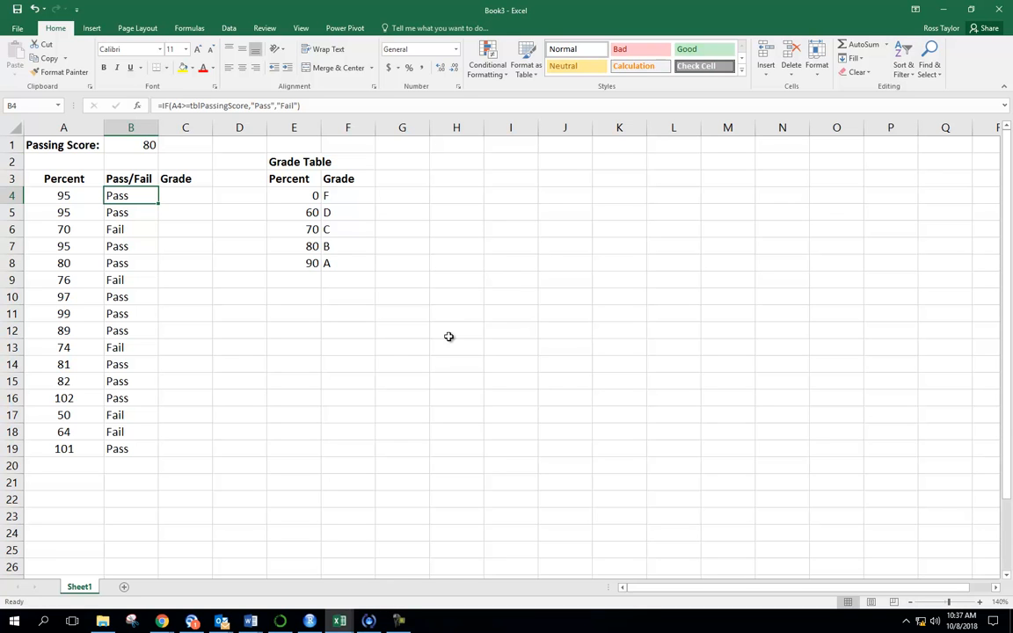
{"action": "key", "text": "Right"}
{"action": "key", "text": "Right"}
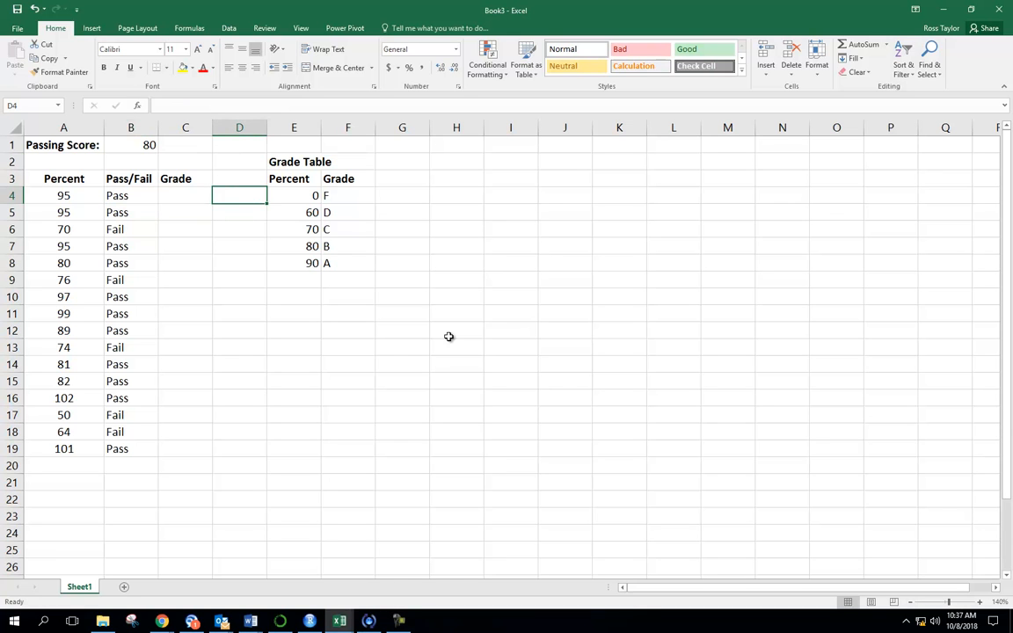
{"action": "type", "text": "=if("}
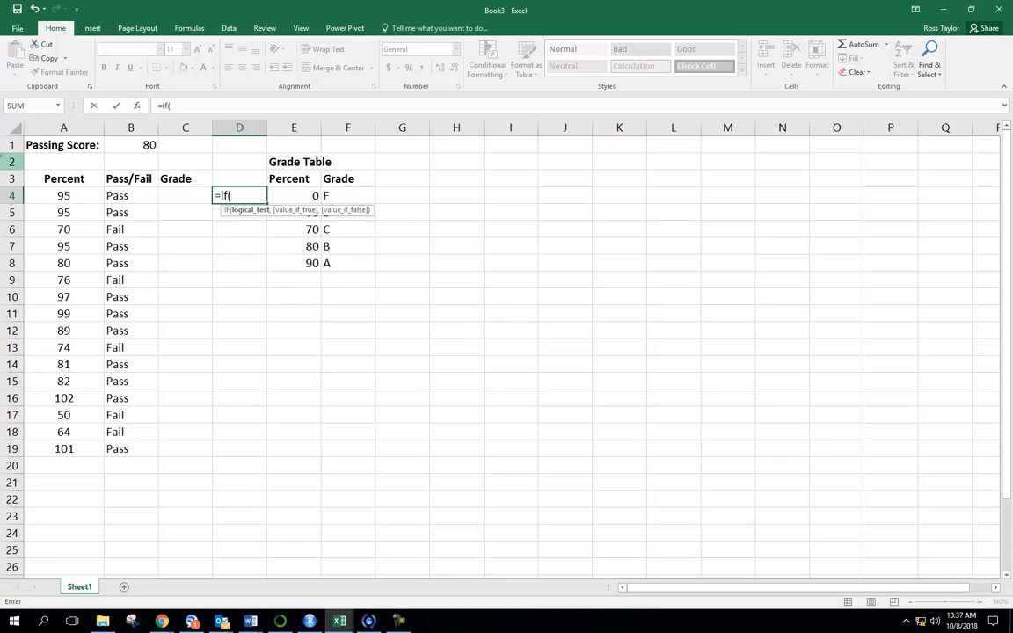
{"action": "left_click", "coordinate": [57, 195]}
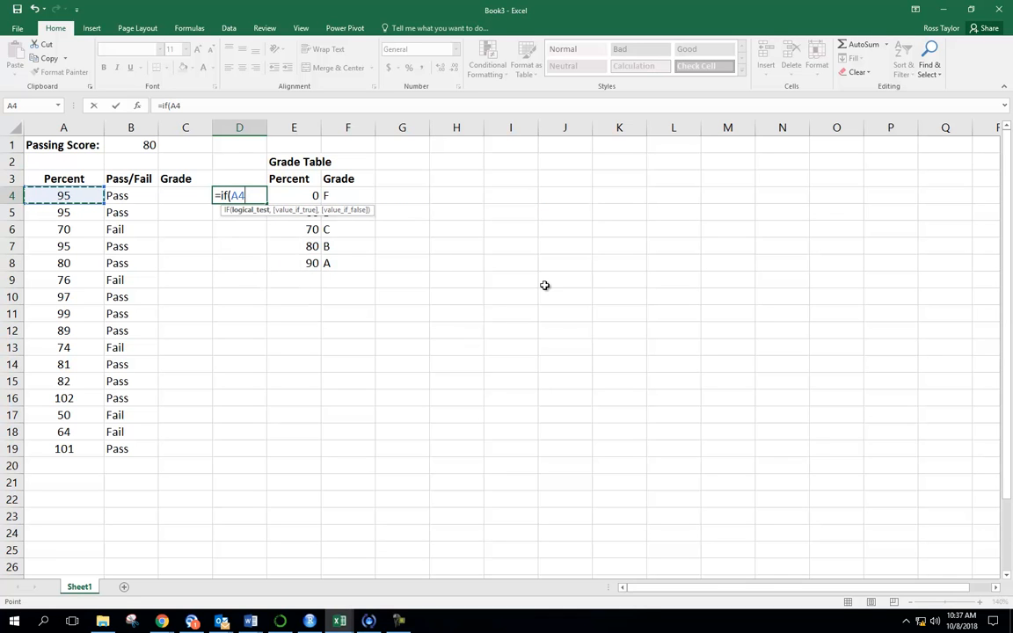
{"action": "type", "text": ">="}
{"action": "left_click", "coordinate": [146, 143]}
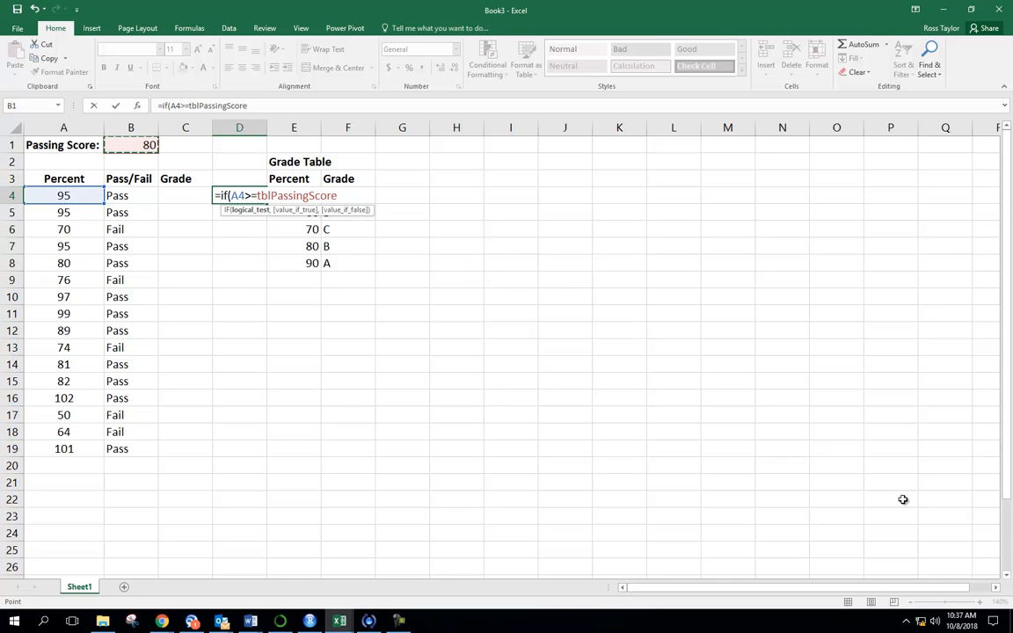
{"action": "type", "text": ","}
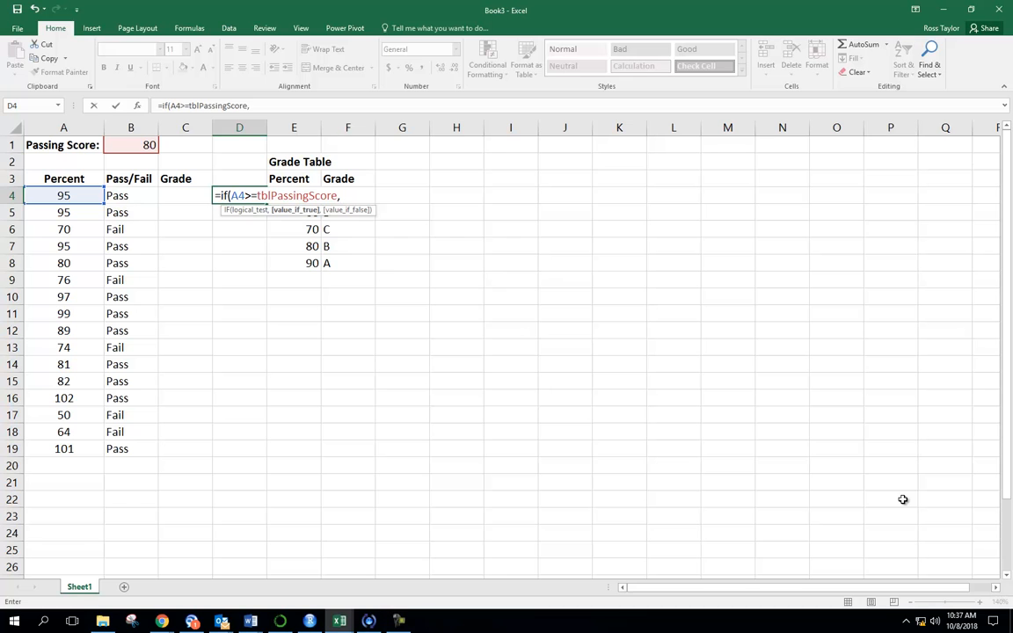
{"action": "type", "text": "\"Pass\",\"Fail"}
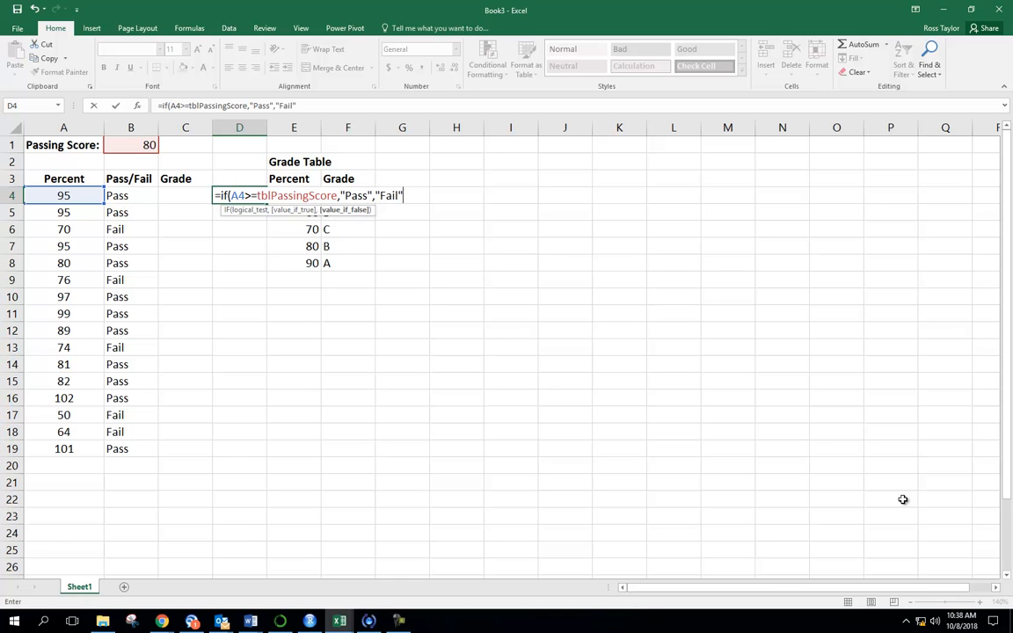
{"action": "key", "text": "Return"}
Fill the D4 formula down through D19 and dismiss the incoming-call notifications
{"action": "key", "text": "Up"}
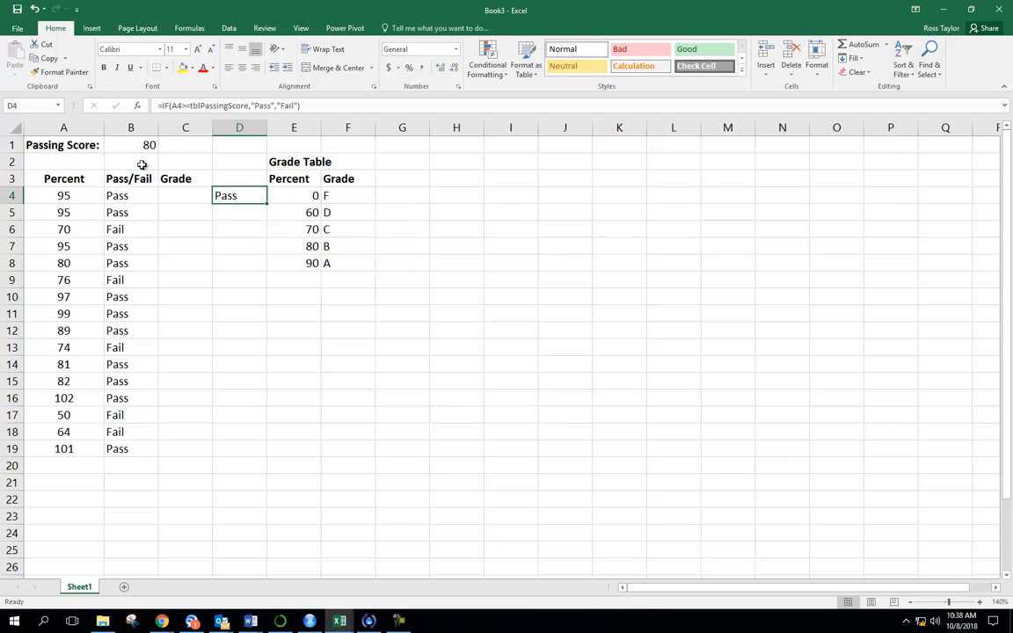
{"action": "left_click_drag", "start_coordinate": [268, 204], "coordinate": [236, 453]}
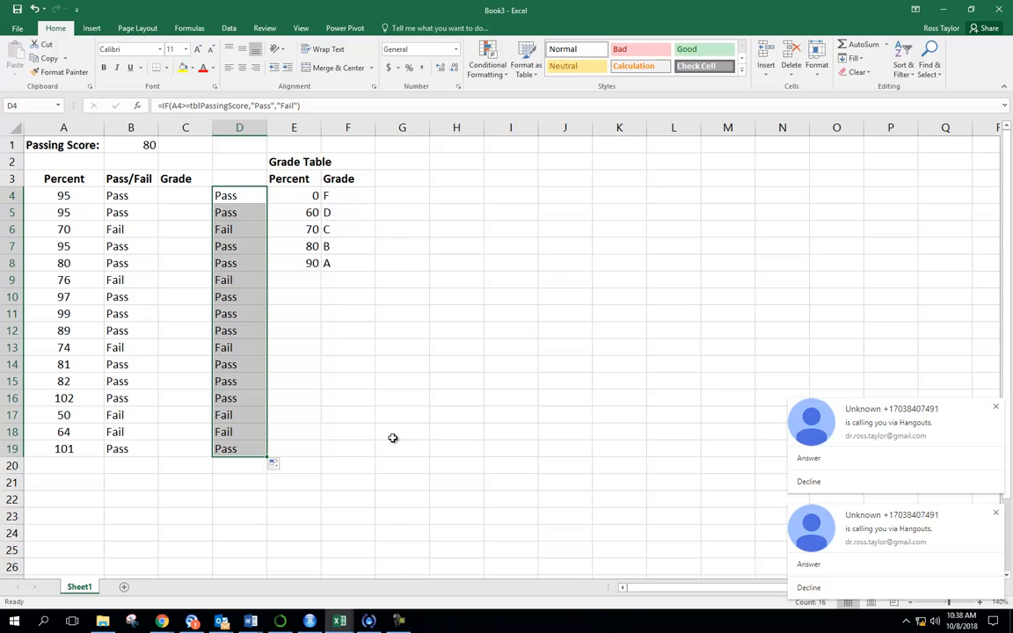
{"action": "left_click", "coordinate": [996, 513]}
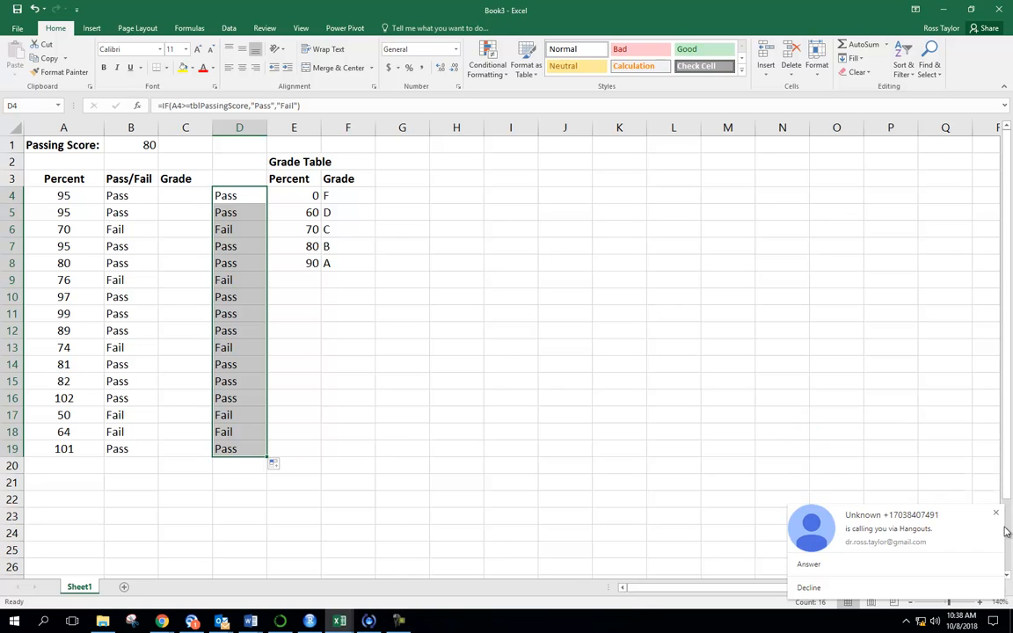
{"action": "left_click", "coordinate": [996, 516]}
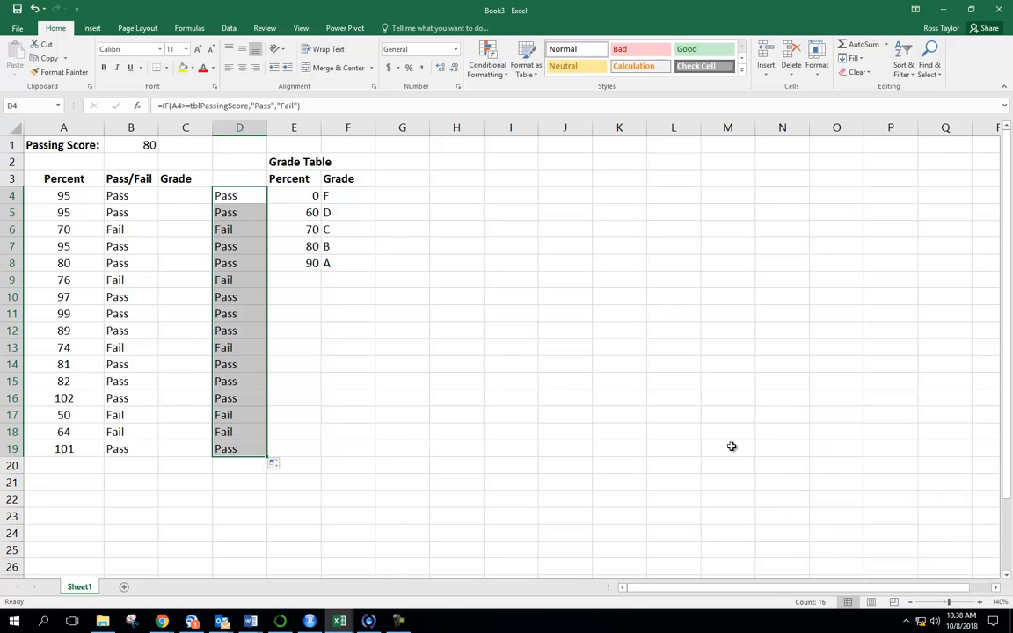
Clear the duplicate Pass/Fail formulas from column D, rows 3 to 21
{"action": "left_click", "coordinate": [248, 148]}
{"action": "left_click_drag", "start_coordinate": [239, 180], "coordinate": [239, 482]}
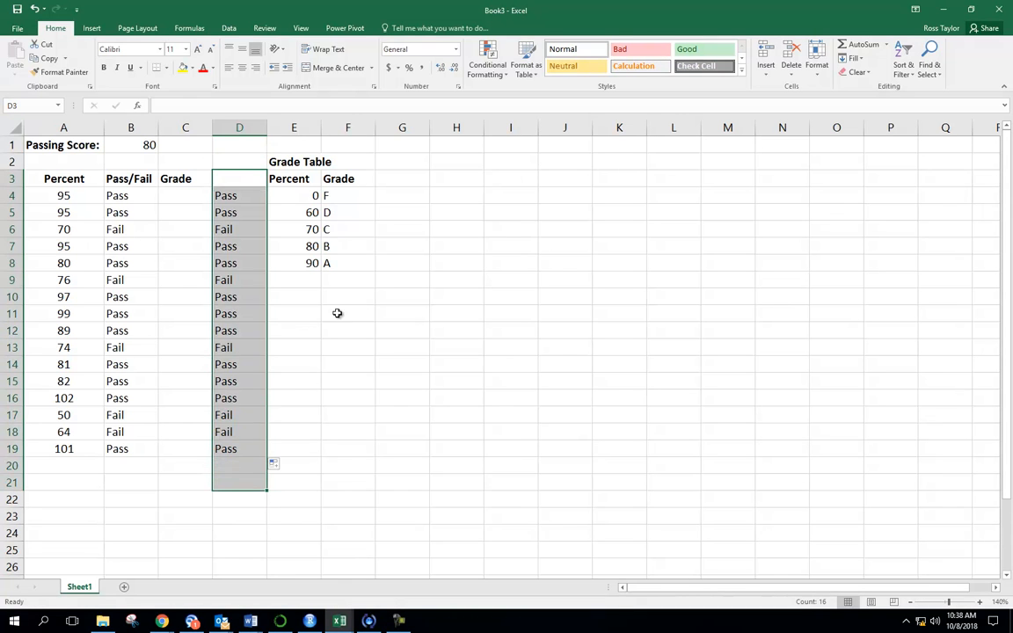
{"action": "key", "text": "Delete"}
{"action": "left_click", "coordinate": [183, 227]}
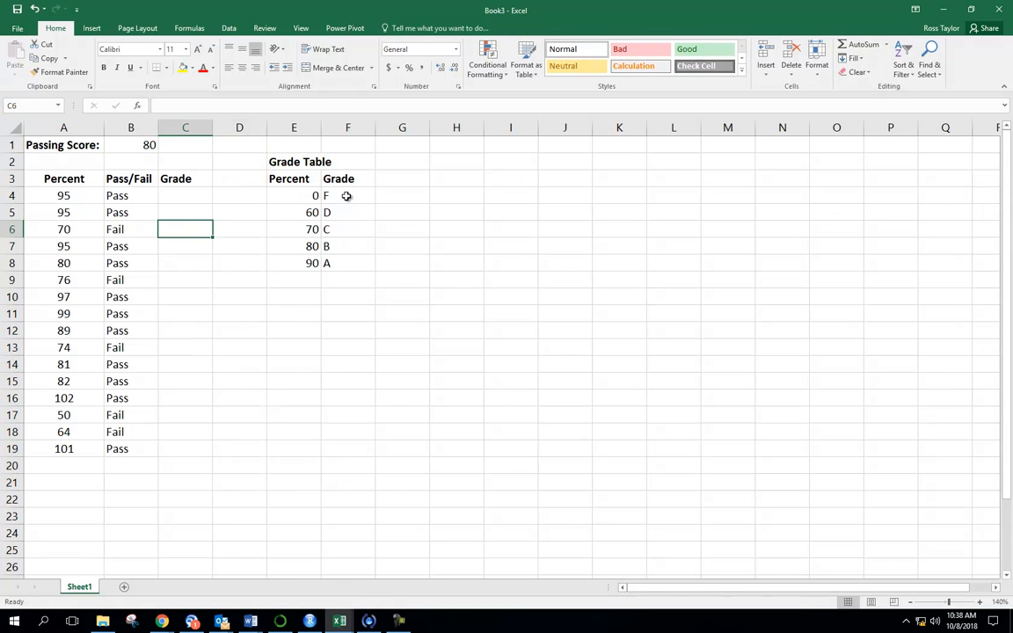
Name the grade table range E4:F8 tblGrades
{"action": "left_click", "coordinate": [191, 198]}
{"action": "left_click_drag", "start_coordinate": [301, 197], "coordinate": [332, 265]}
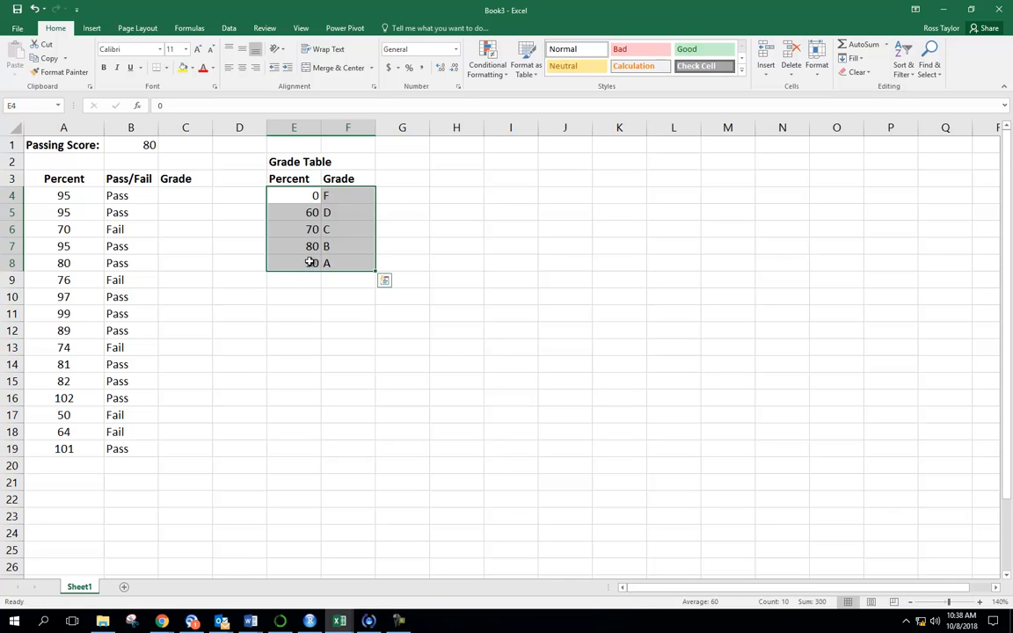
{"action": "left_click", "coordinate": [35, 106]}
{"action": "type", "text": "tblGrades"}
{"action": "key", "text": "Return"}
Enter the formula =VLOOKUP(A4,tblGrades,2,TRUE) in cell C4 under Grade
{"action": "left_click", "coordinate": [182, 196]}
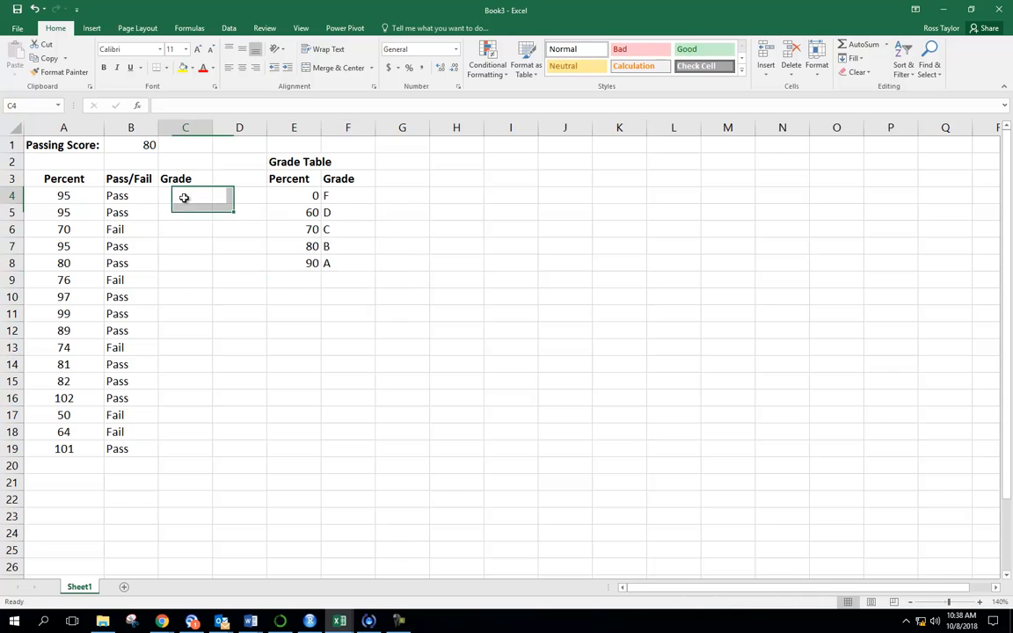
{"action": "type", "text": "="}
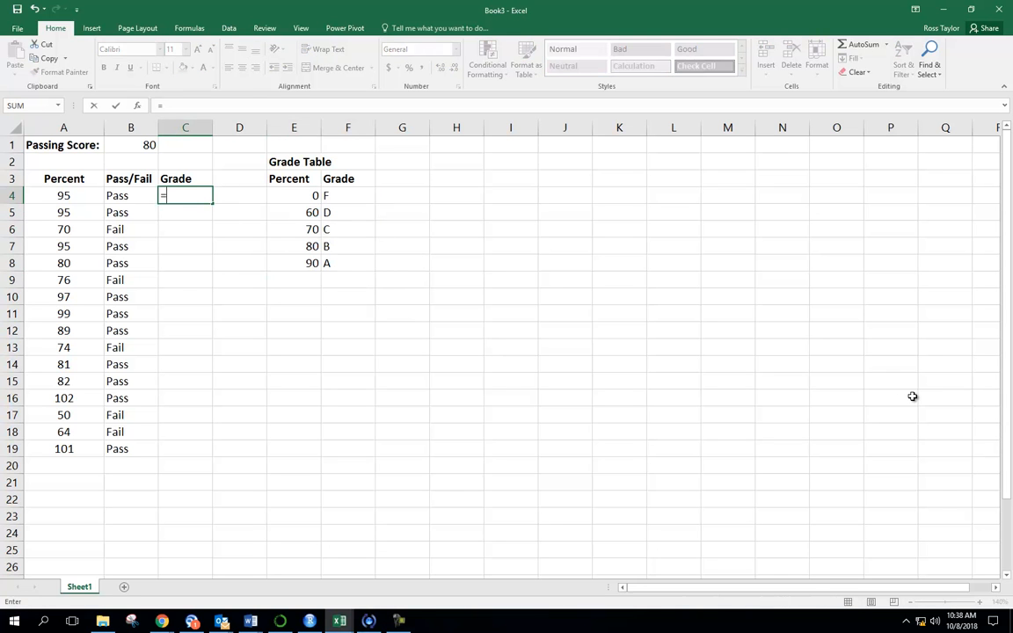
{"action": "type", "text": "vl"}
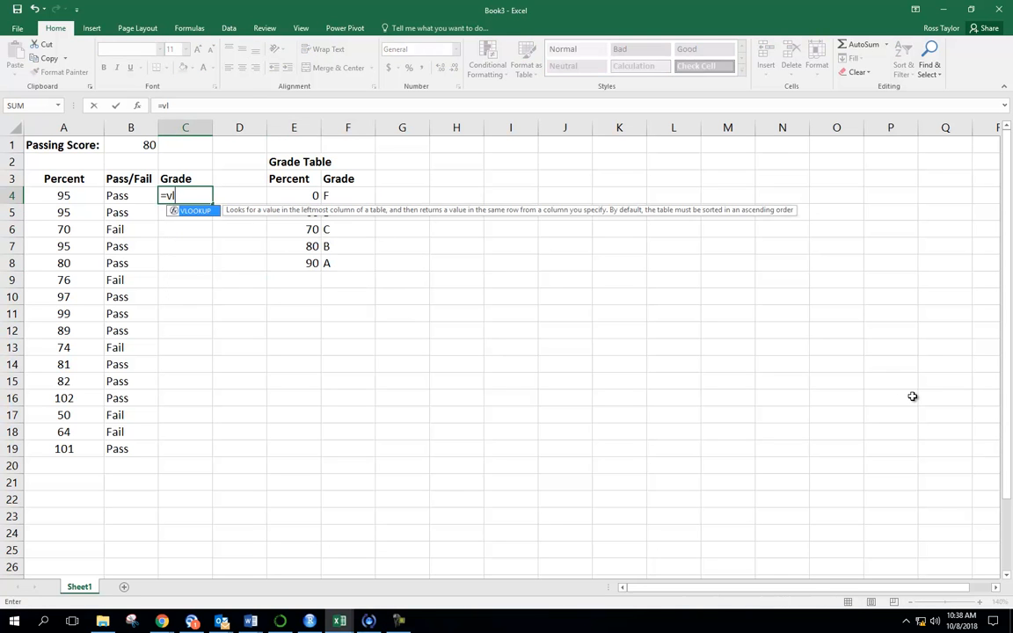
{"action": "key", "text": "Tab"}
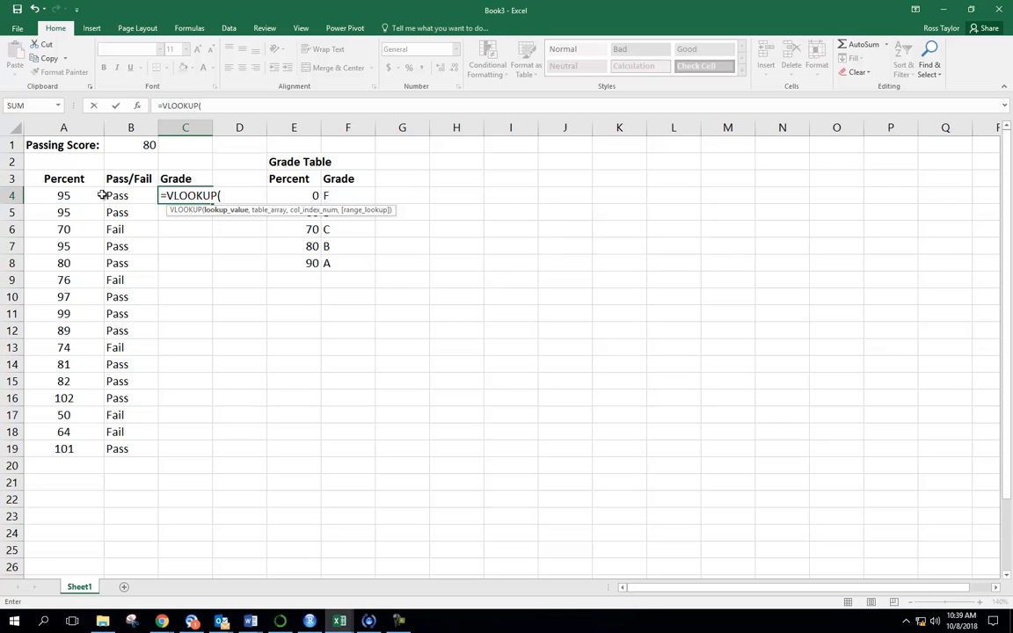
{"action": "left_click", "coordinate": [61, 193]}
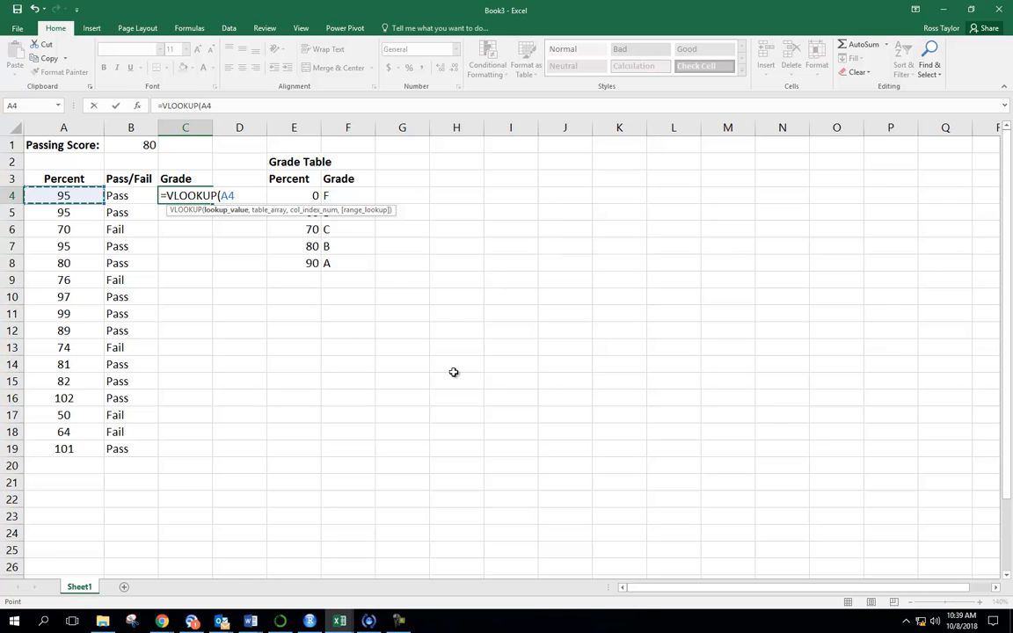
{"action": "type", "text": ","}
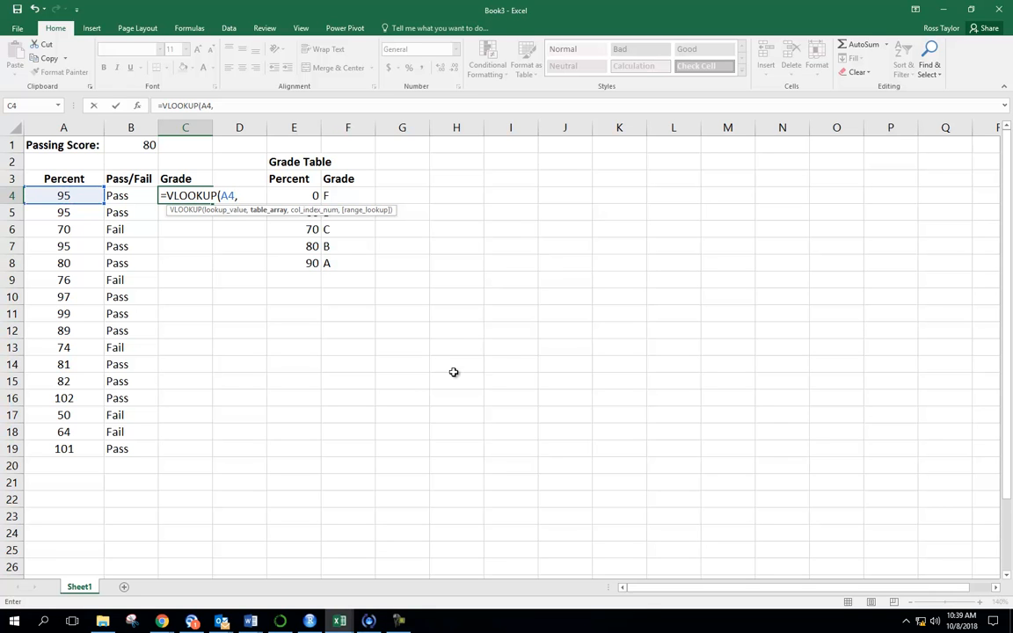
{"action": "type", "text": "tbl"}
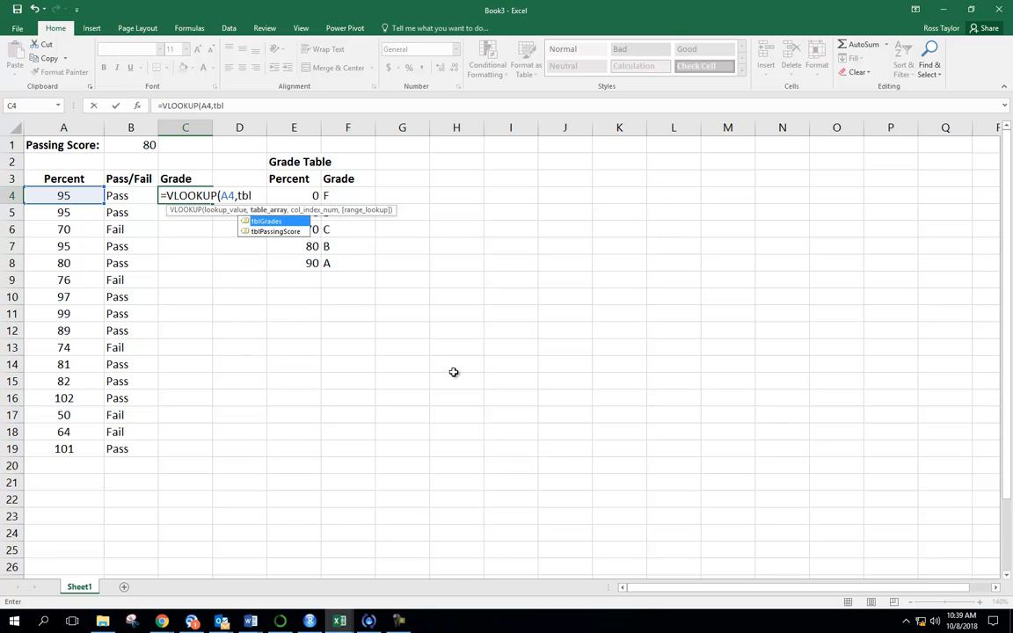
{"action": "key", "text": "Tab"}
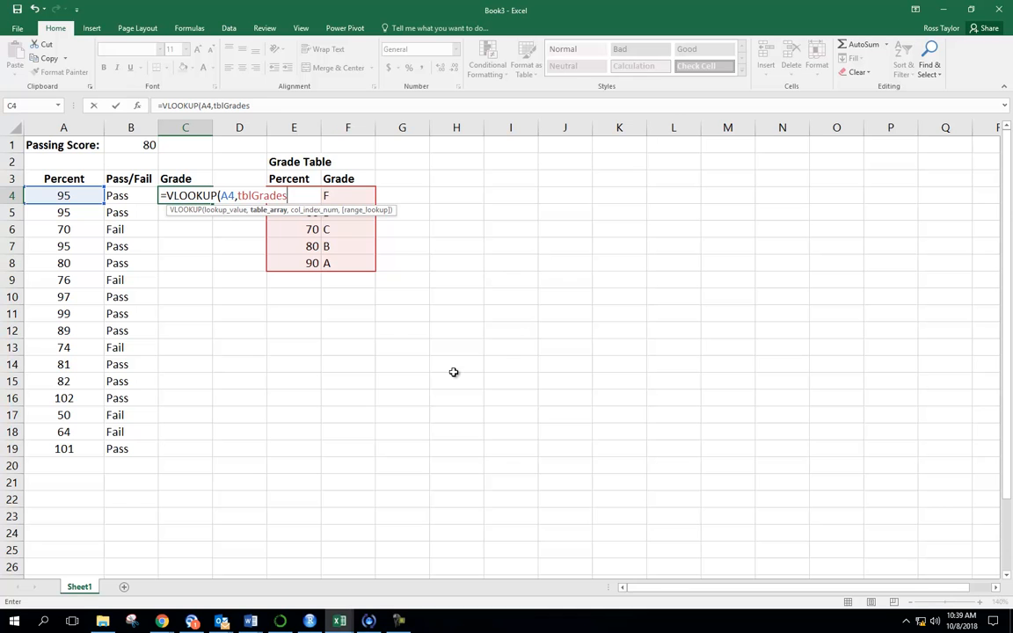
{"action": "type", "text": ","}
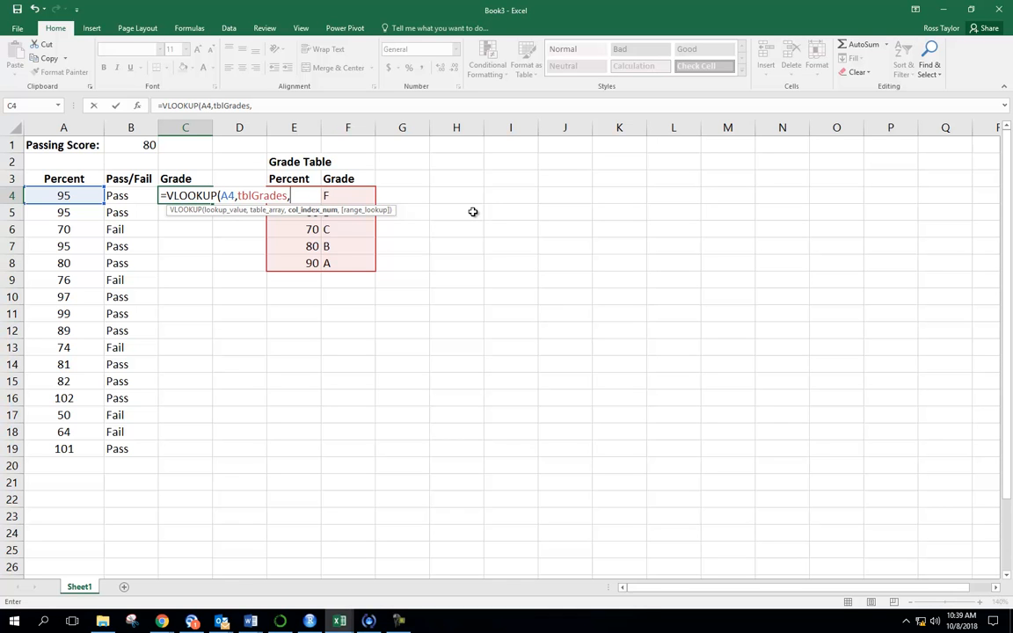
{"action": "type", "text": ","}
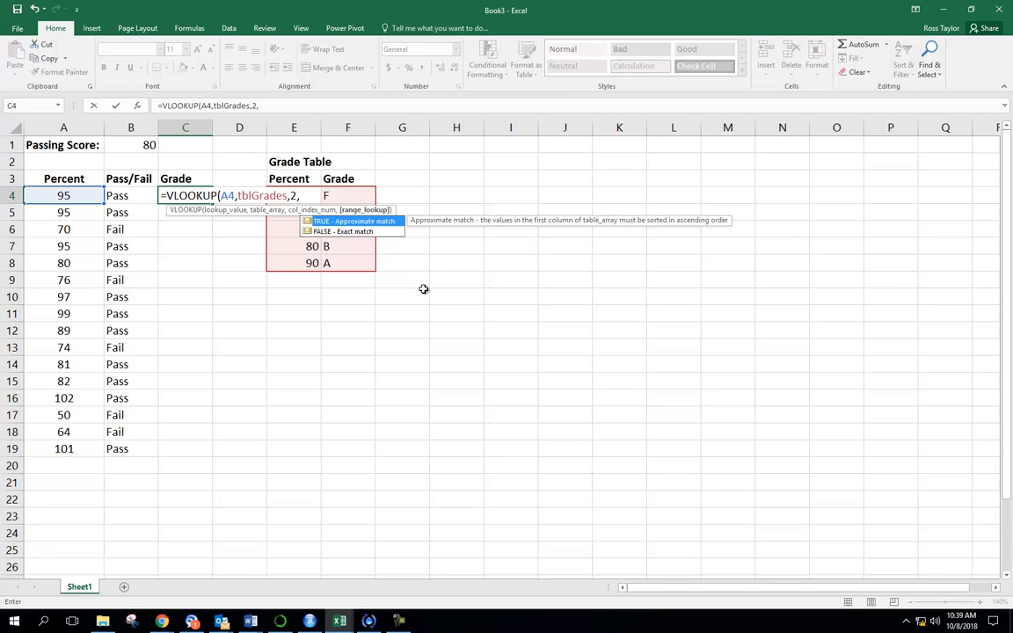
{"action": "double_click", "coordinate": [379, 222]}
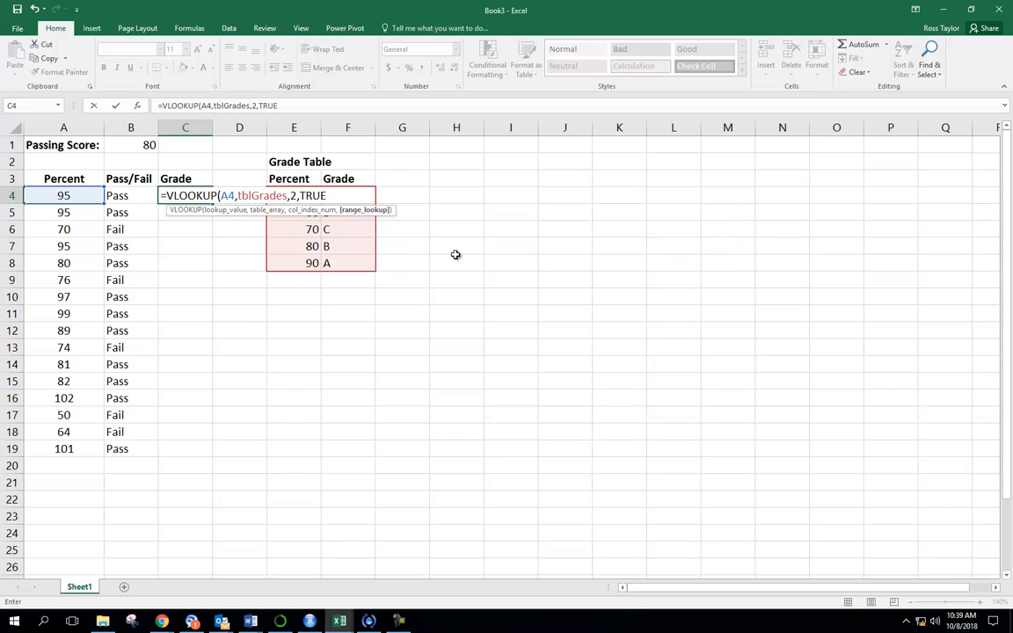
{"action": "type", "text": ")"}
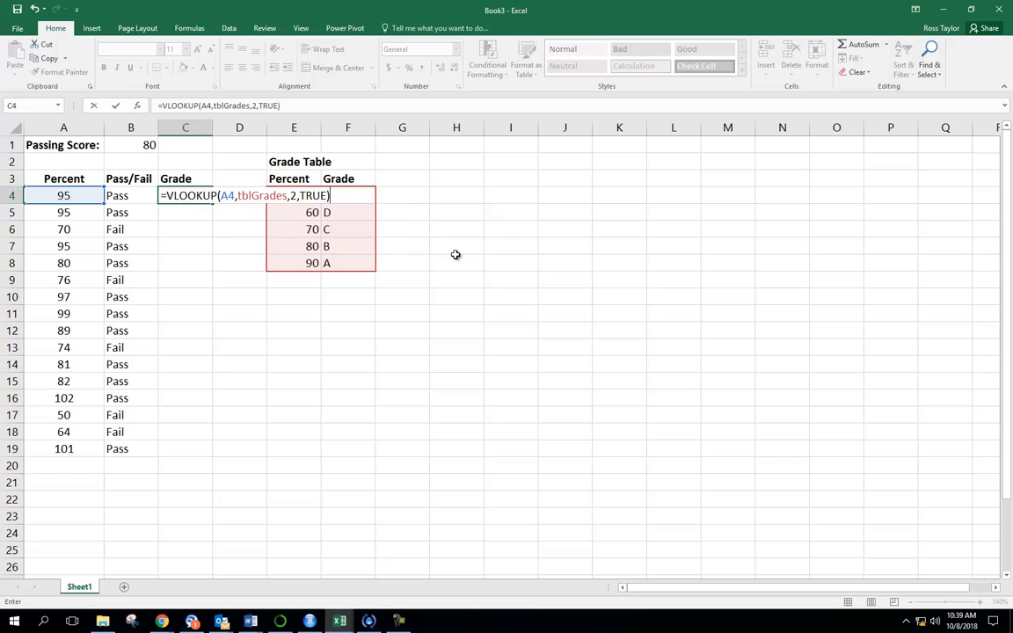
{"action": "key", "text": "Return"}
{"action": "key", "text": "Up"}
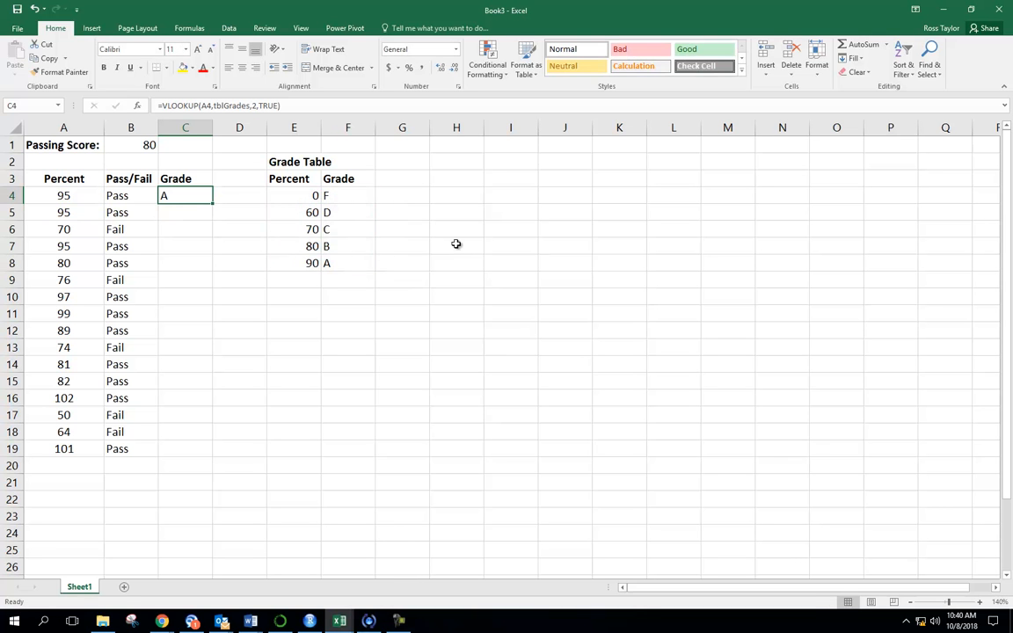
Fill the C4 grade formula down through C19
{"action": "double_click", "coordinate": [213, 204]}
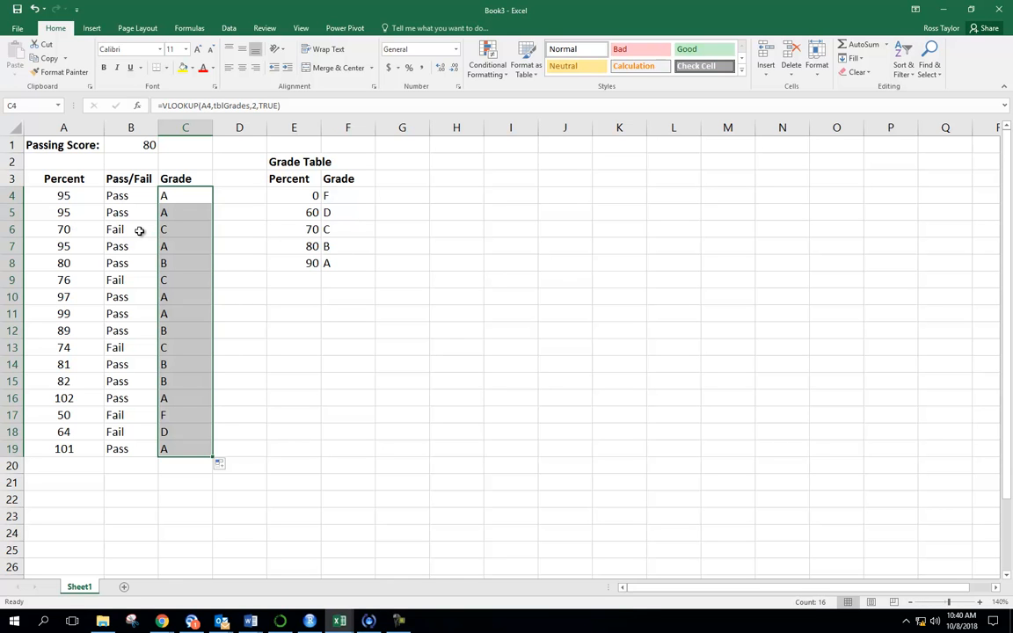
{"action": "left_click", "coordinate": [188, 234]}
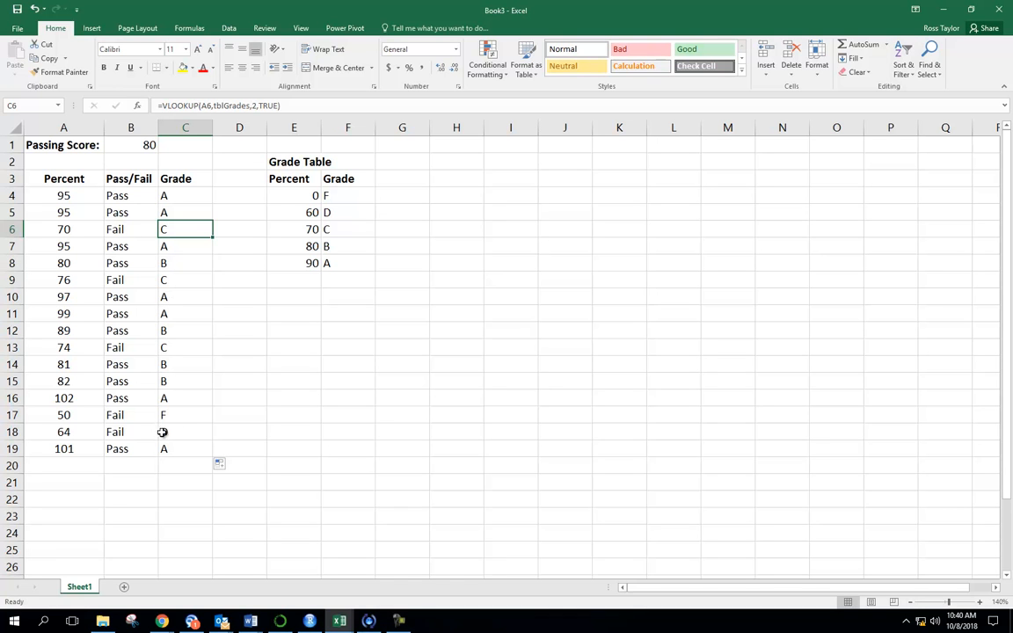
{"action": "left_click", "coordinate": [130, 365]}
Note the A19 score of 101 in cell A21 and go back to A19
{"action": "left_click", "coordinate": [82, 482]}
{"action": "type", "text": "101"}
{"action": "key", "text": "Return"}
{"action": "key", "text": "Up"}
{"action": "key", "text": "Up"}
{"action": "key", "text": "Up"}
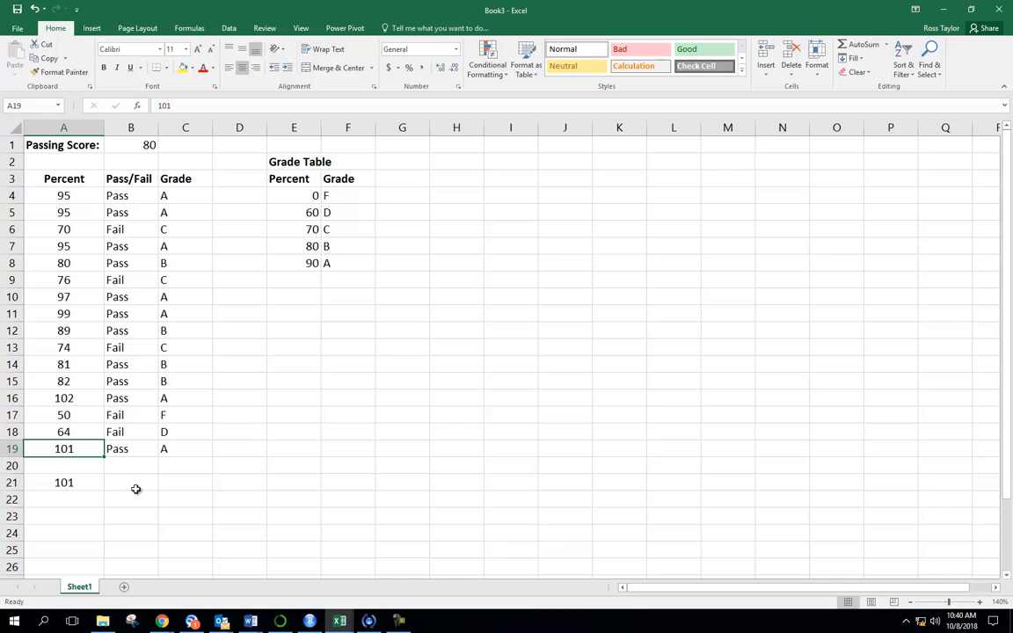
Test the D and C grade boundaries by setting A19 to 59, 60, 69 and 70 in turn
{"action": "type", "text": "59"}
{"action": "key", "text": "Return"}
{"action": "key", "text": "Up"}
{"action": "type", "text": "60"}
{"action": "key", "text": "Return"}
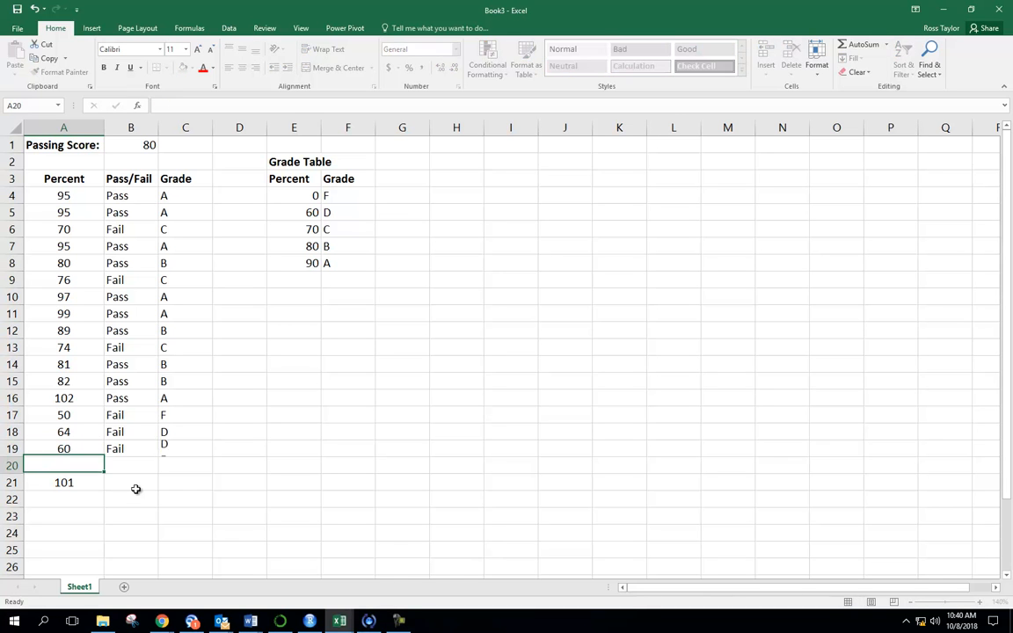
{"action": "key", "text": "Up"}
{"action": "type", "text": "69"}
{"action": "key", "text": "Return"}
{"action": "key", "text": "Up"}
{"action": "type", "text": "70"}
{"action": "key", "text": "Return"}
{"action": "key", "text": "Up"}
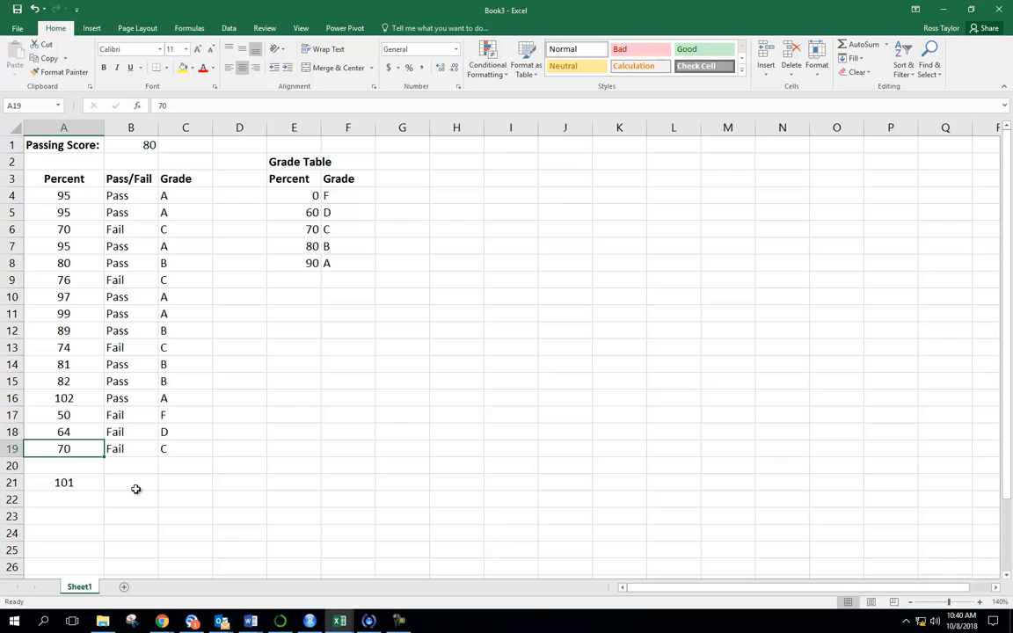
Test the B and A grade boundaries by setting A19 to 79, 80, 89, 90 and 89.9999 in turn
{"action": "type", "text": "79"}
{"action": "key", "text": "Return"}
{"action": "key", "text": "Up"}
{"action": "type", "text": "80"}
{"action": "key", "text": "Return"}
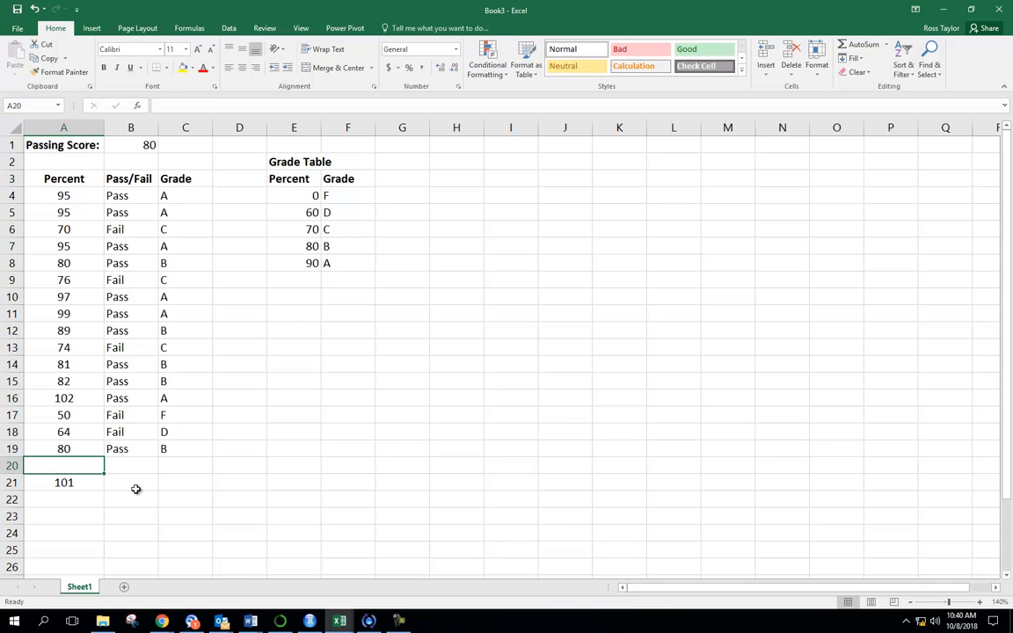
{"action": "key", "text": "Up"}
{"action": "type", "text": "89"}
{"action": "key", "text": "Return"}
{"action": "key", "text": "Up"}
{"action": "type", "text": "90"}
{"action": "key", "text": "Return"}
{"action": "key", "text": "Up"}
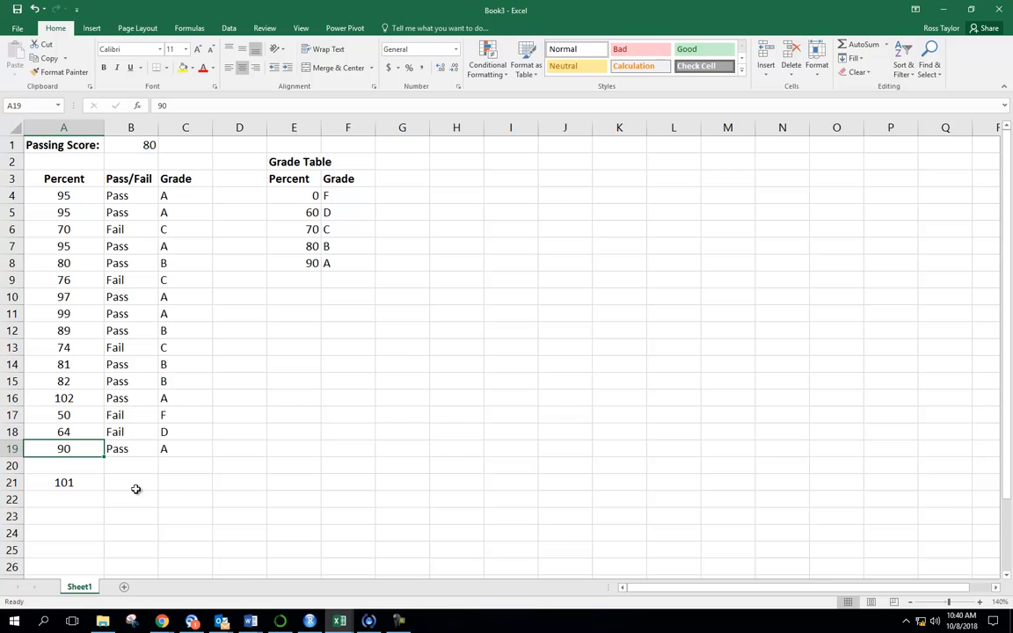
{"action": "type", "text": "89.9999"}
{"action": "key", "text": "Return"}
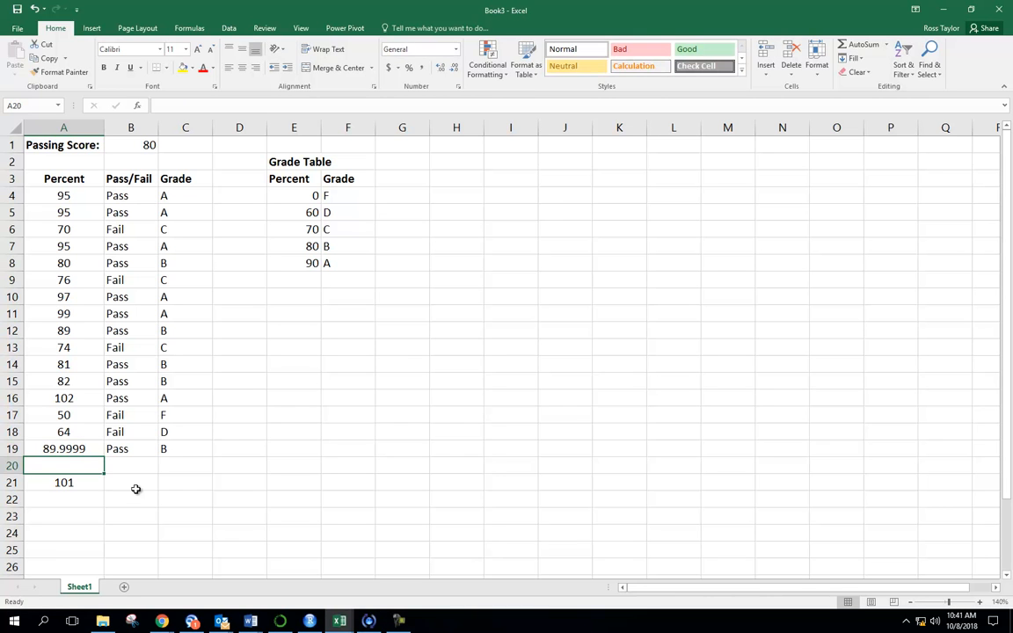
{"action": "key", "text": "Up"}
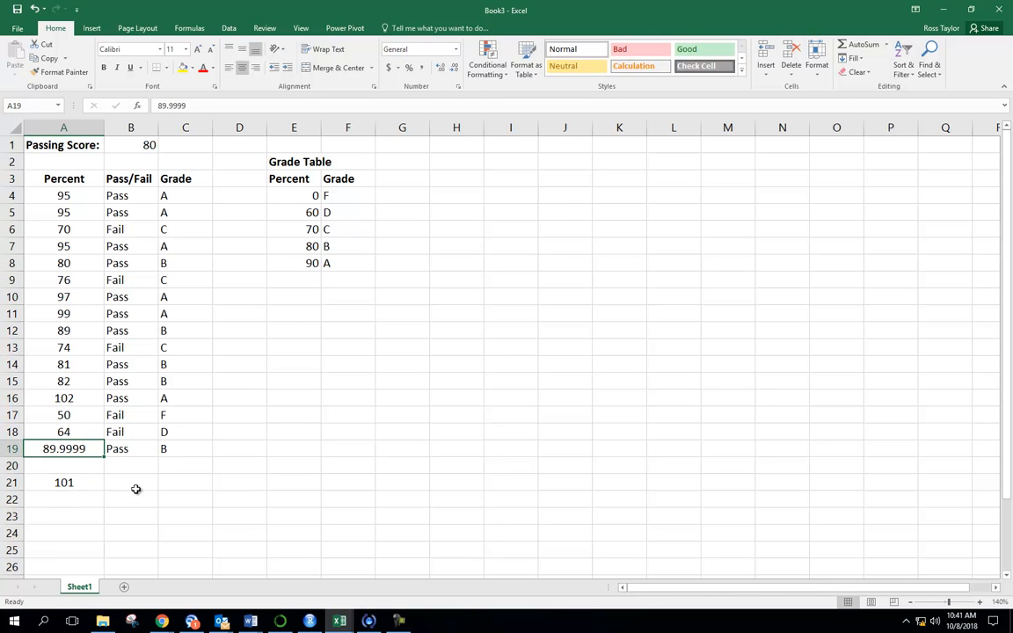
Restore A19 to 101 and delete the noted value in A21
{"action": "key", "text": "Delete"}
{"action": "type", "text": "101"}
{"action": "key", "text": "Return"}
{"action": "key", "text": "Down"}
{"action": "key", "text": "Down"}
{"action": "key", "text": "Up"}
{"action": "key", "text": "Delete"}
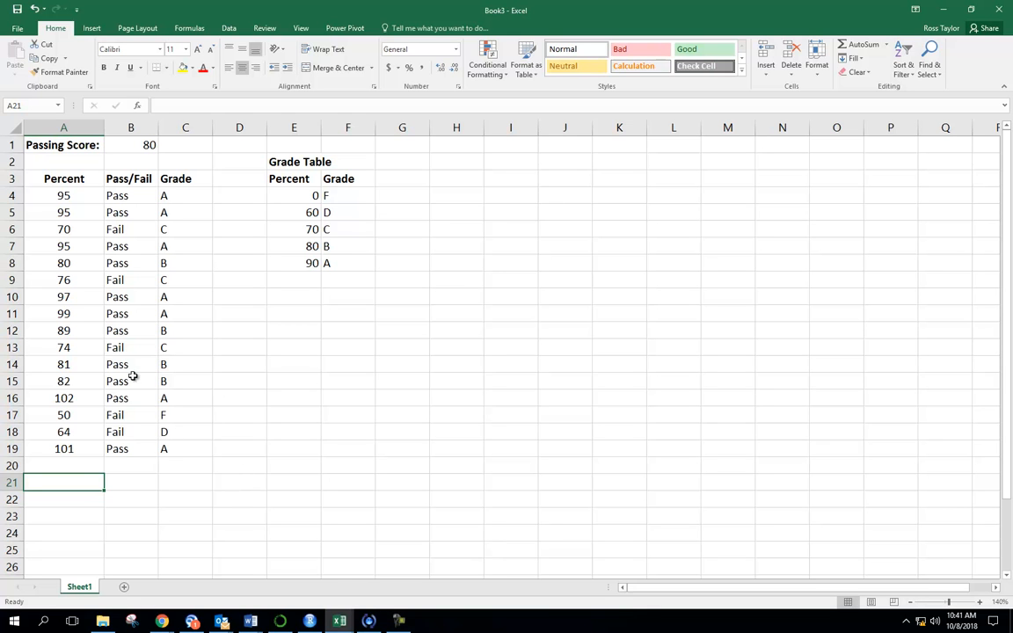
Review the Pass/Fail formula in B4 and open the VLOOKUP formula in C4 for editing
{"action": "left_click", "coordinate": [117, 196]}
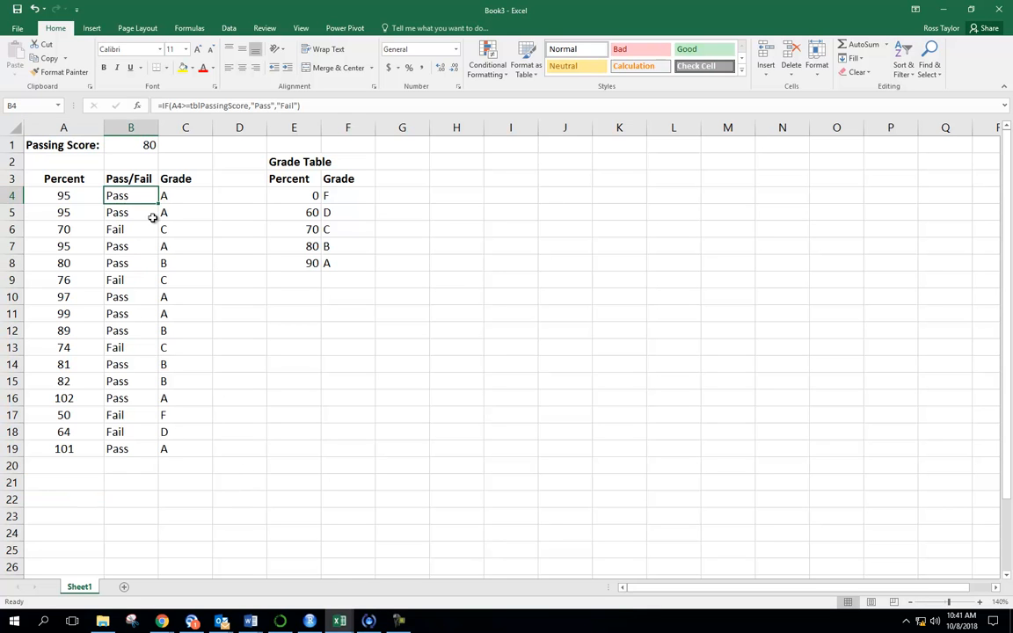
{"action": "left_click", "coordinate": [166, 193]}
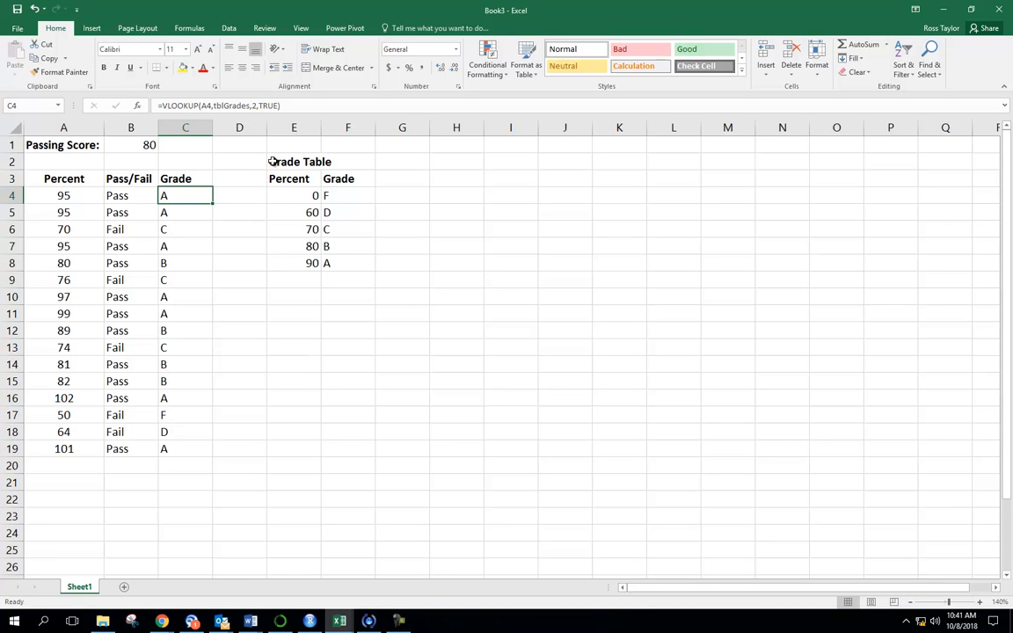
{"action": "left_click", "coordinate": [268, 106]}
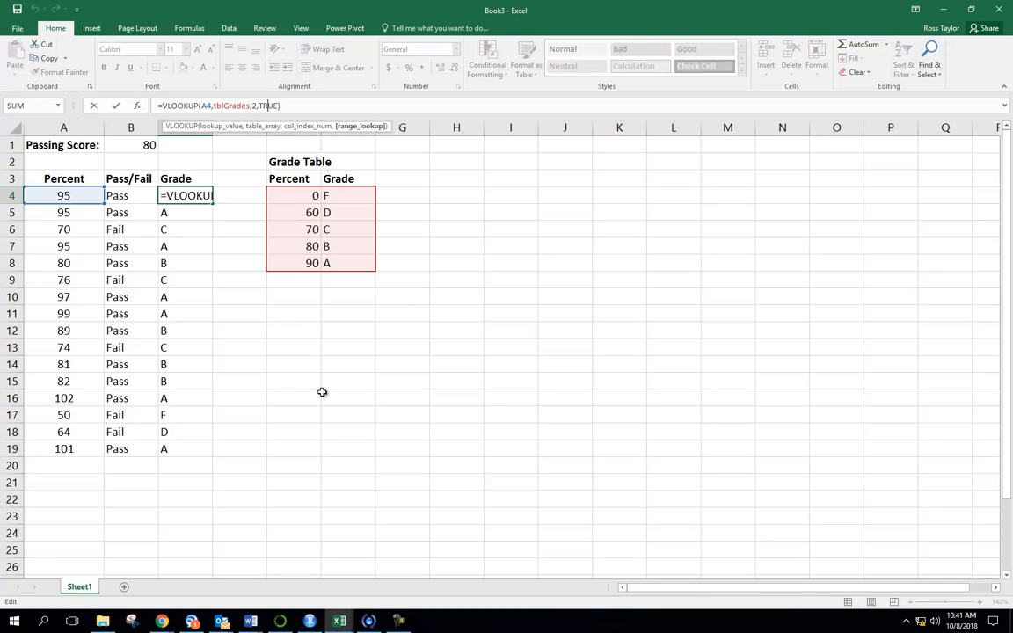